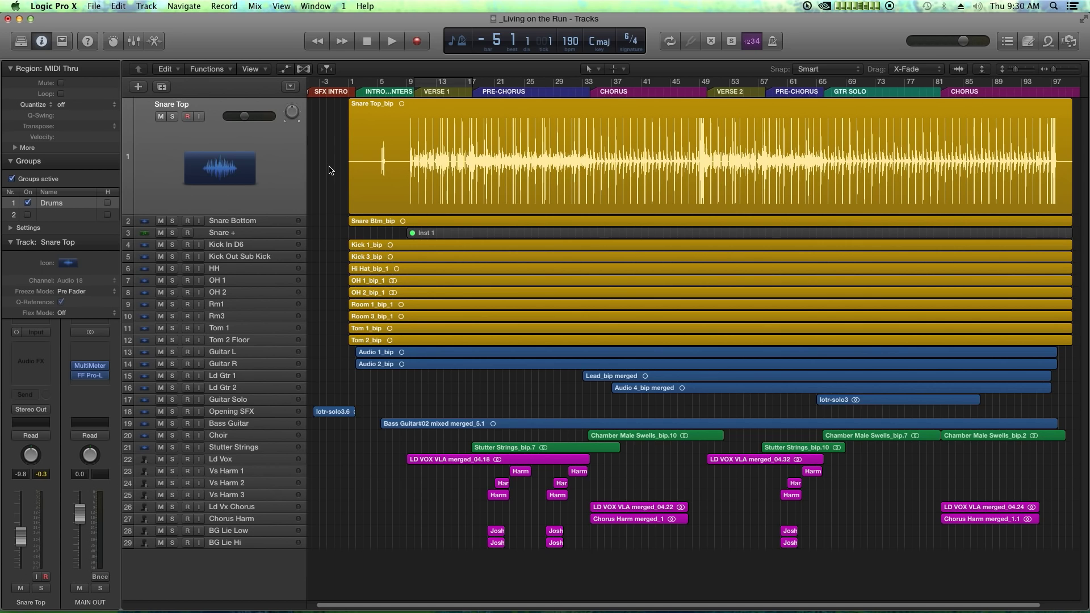
# Rename screenset 1 as "Arrange" and check the new name in the screenset list.
pyautogui.click(343, 6)
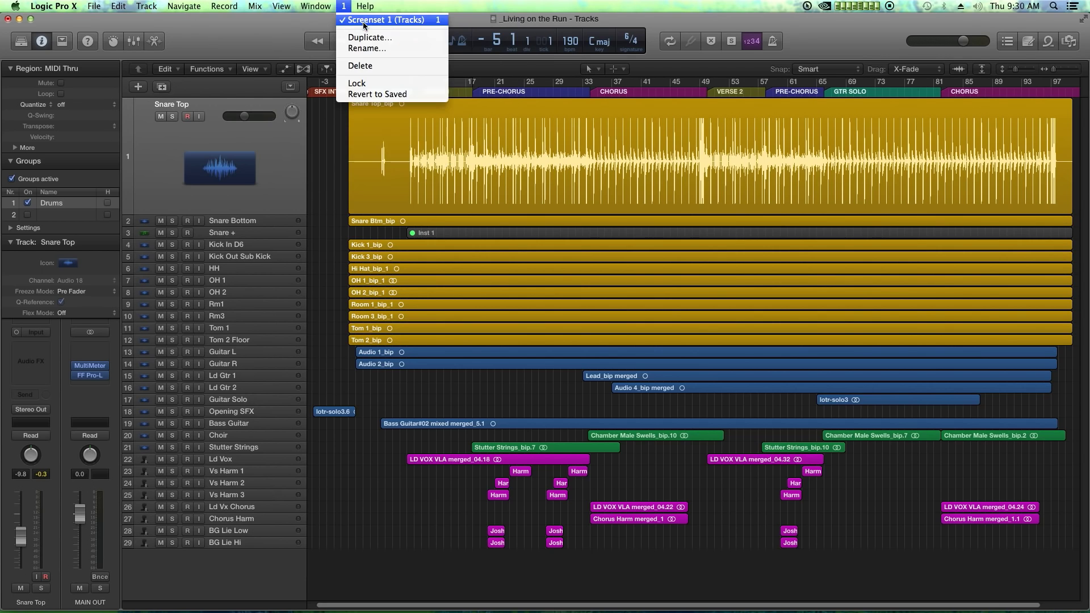
pyautogui.click(321, 140)
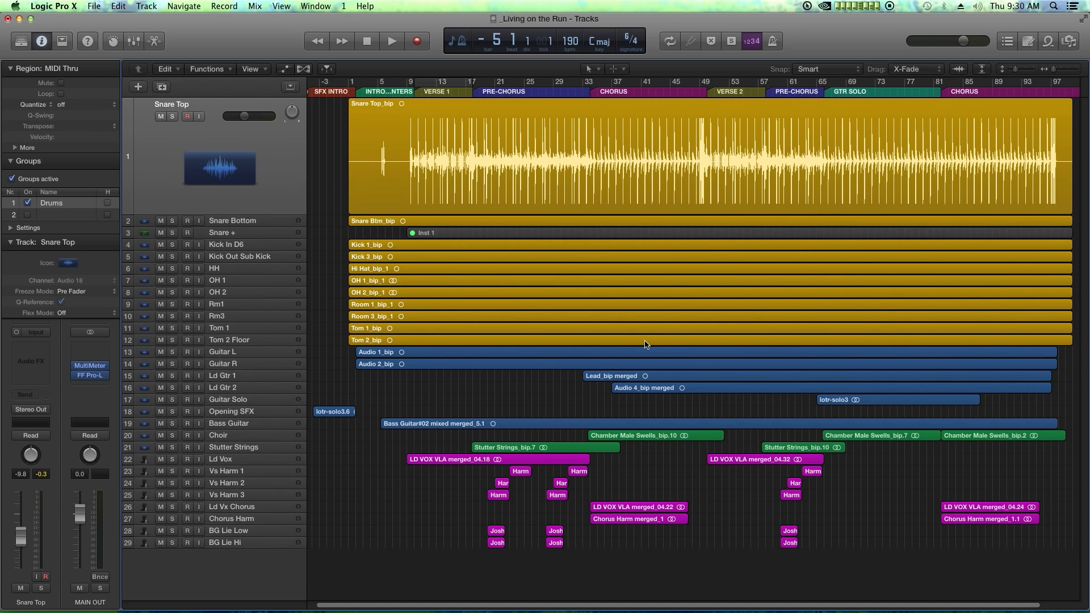
pyautogui.click(346, 6)
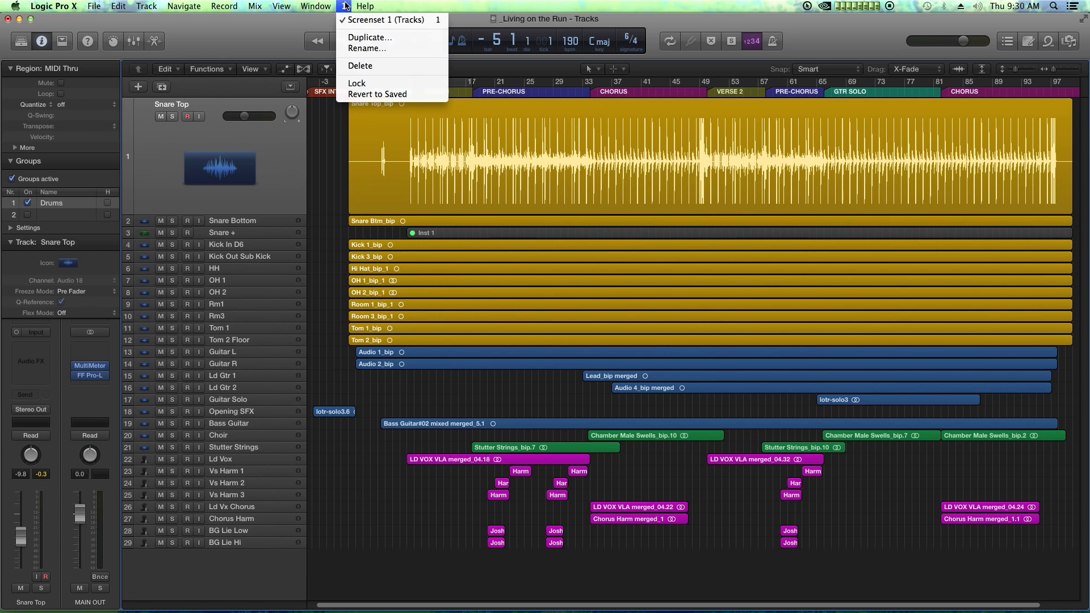
pyautogui.click(361, 50)
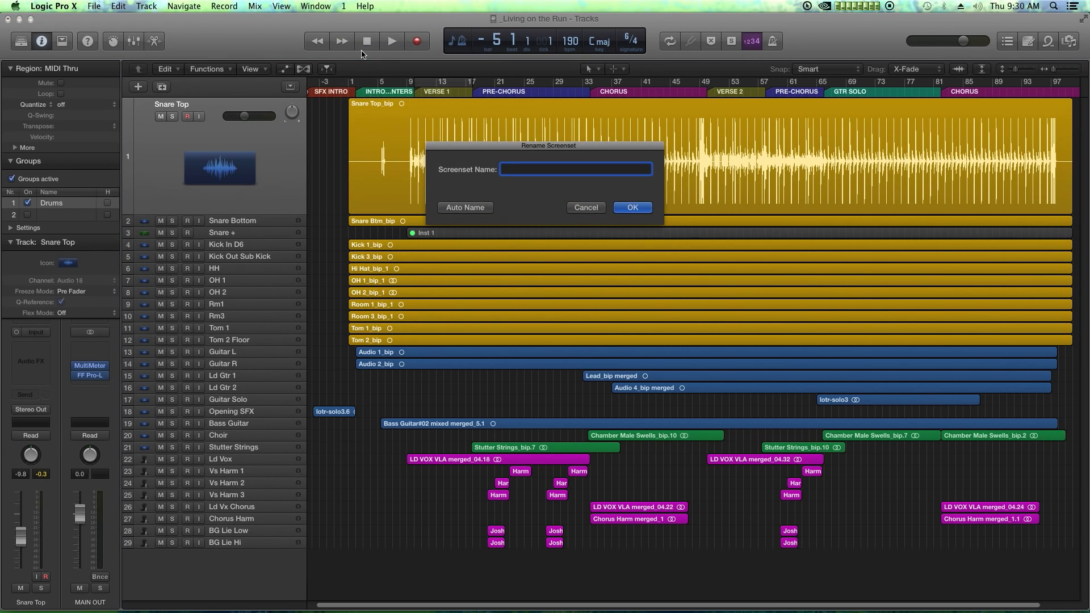
pyautogui.write('Arrange')
pyautogui.press('Return')
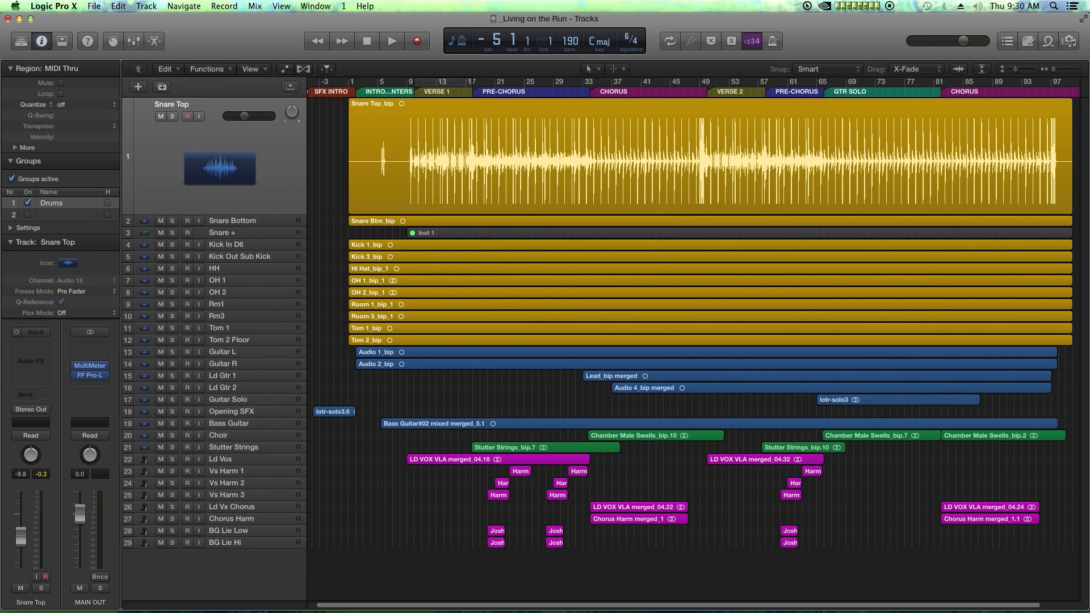
pyautogui.click(344, 6)
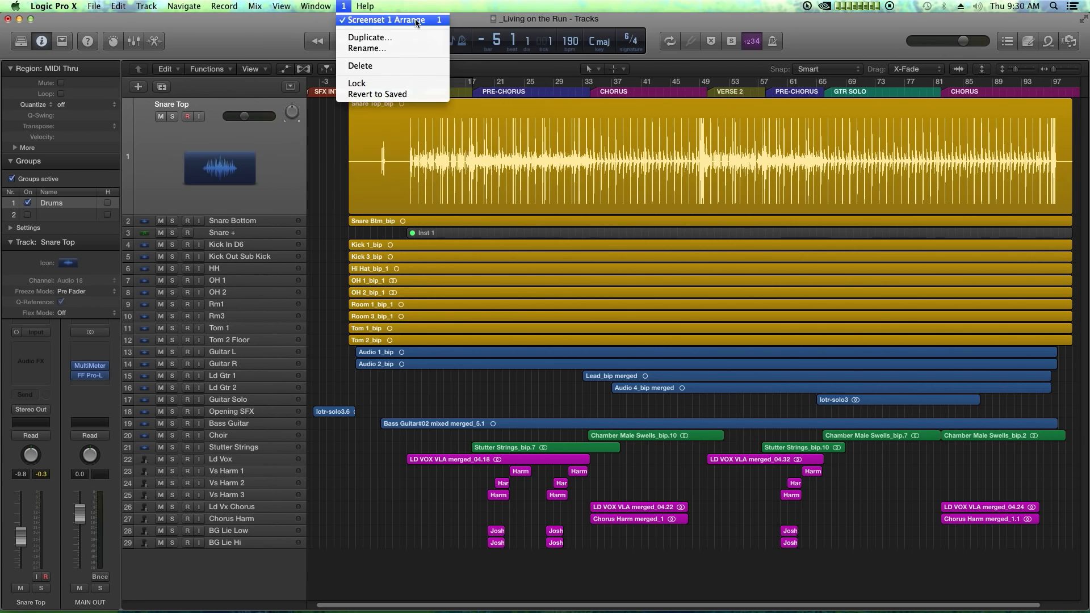
pyautogui.click(327, 148)
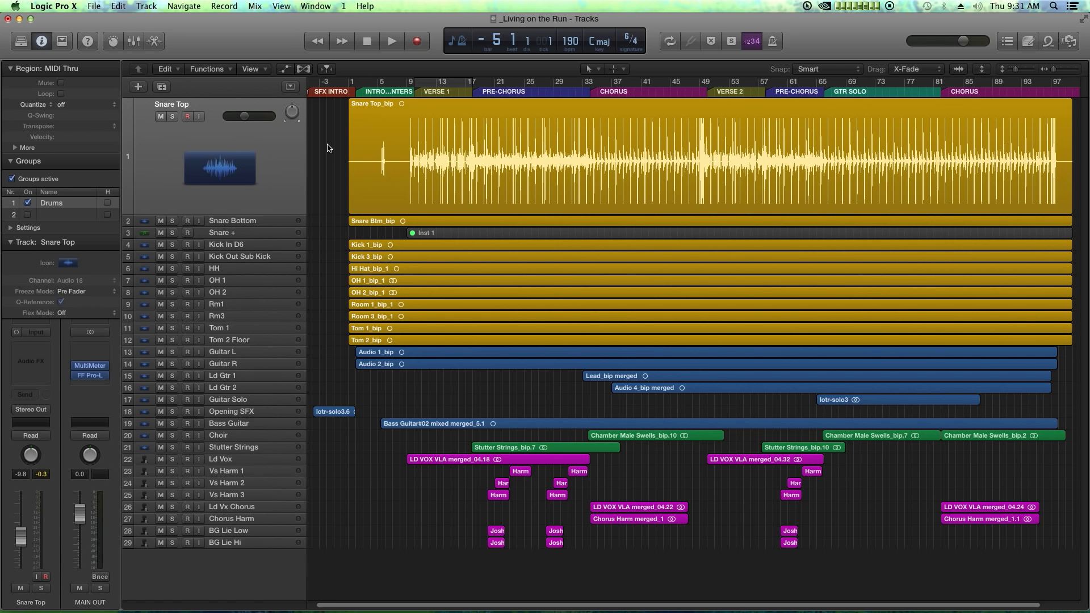
# Set up screenset 2 with a full-screen Tracks window, the Region inspector collapsed and the Library shown.
pyautogui.press('2')
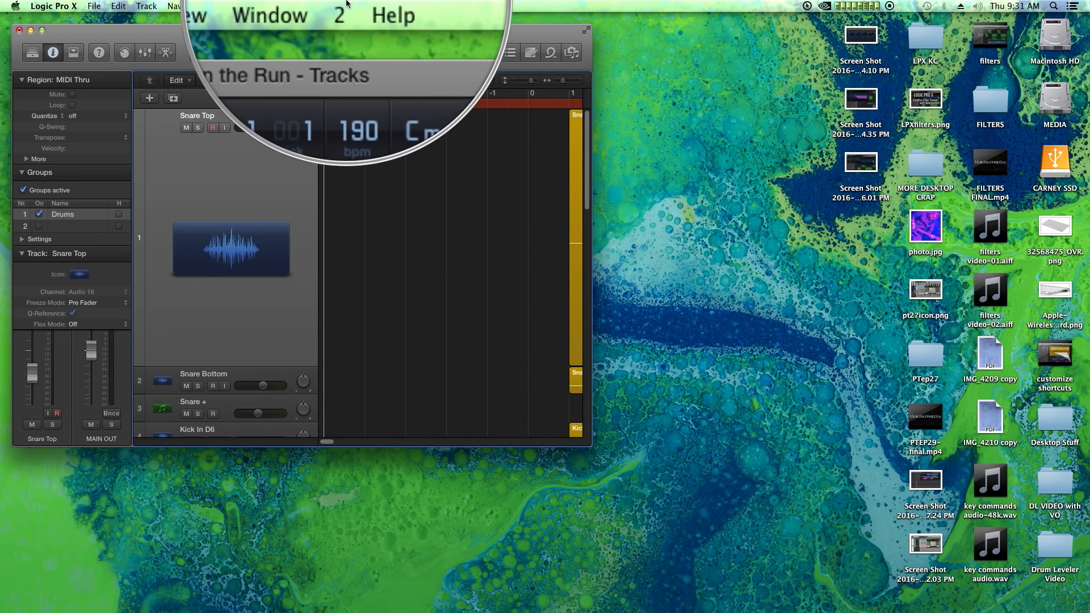
pyautogui.click(42, 30)
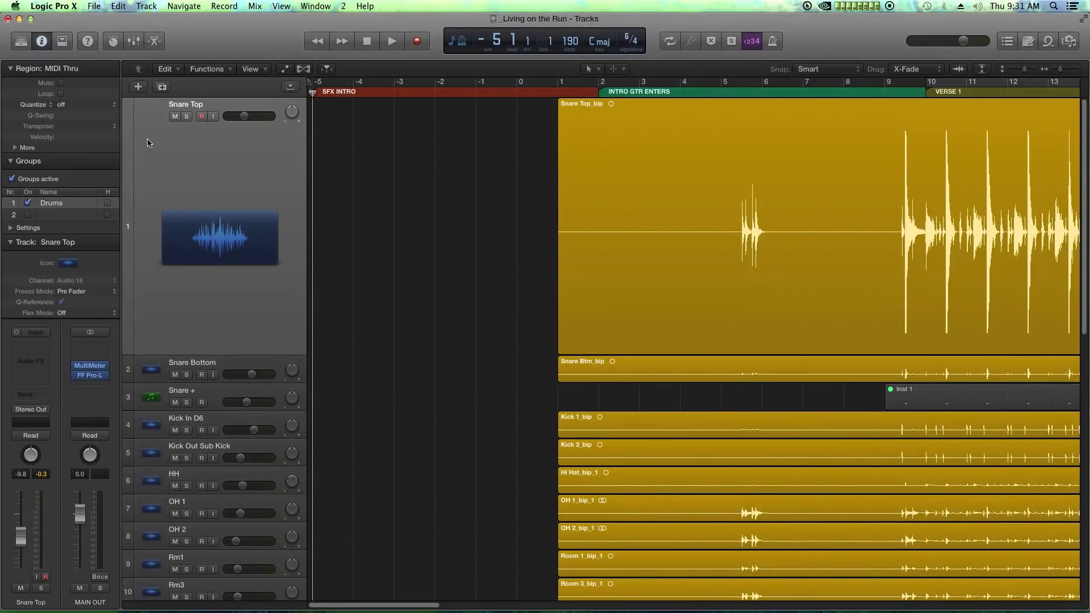
pyautogui.click(10, 68)
pyautogui.click(21, 41)
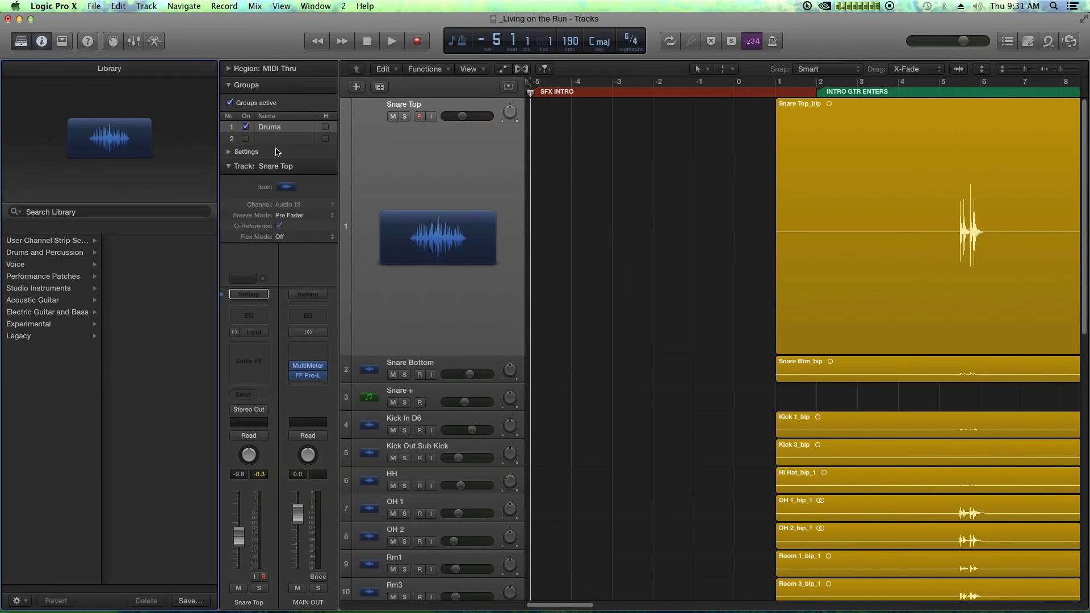
# Zoom the timeline out to show most of the song and reduce the Snare Top track's height.
pyautogui.click(708, 277)
pyautogui.press('super+Left')
pyautogui.press('super+Left')
pyautogui.press('super+Left')
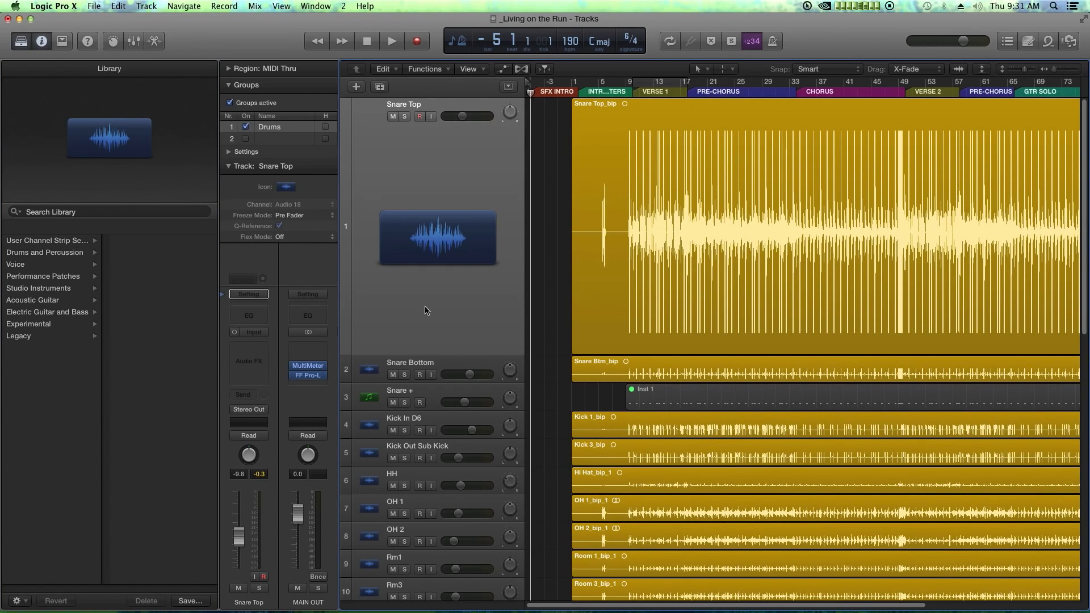
pyautogui.moveTo(356, 356); pyautogui.dragTo(356, 159)
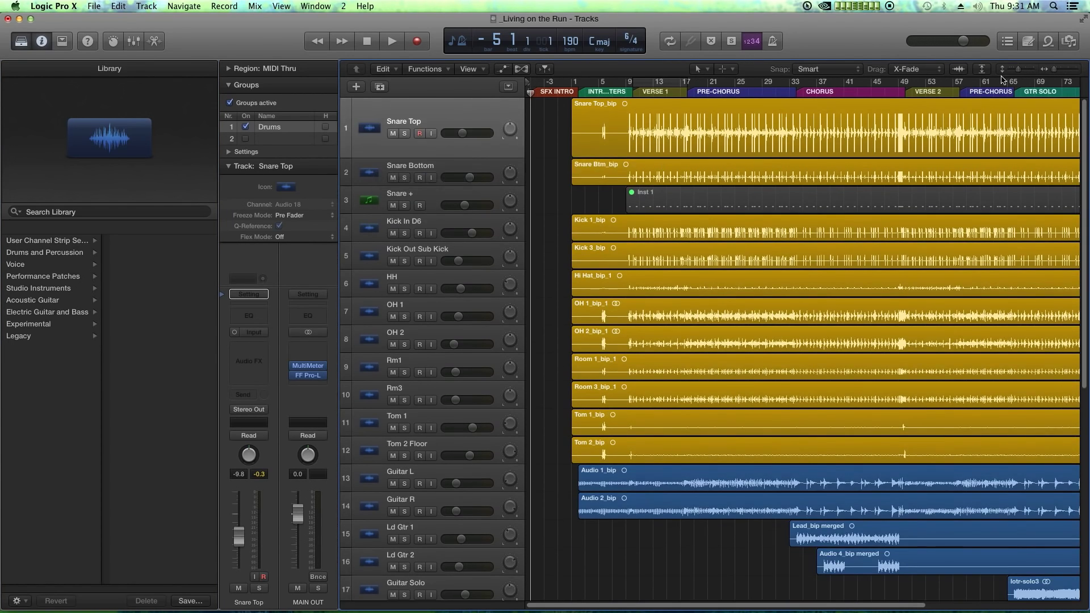
# Show the Loop Browser and collapse the Groups section of the inspector.
pyautogui.click(1048, 41)
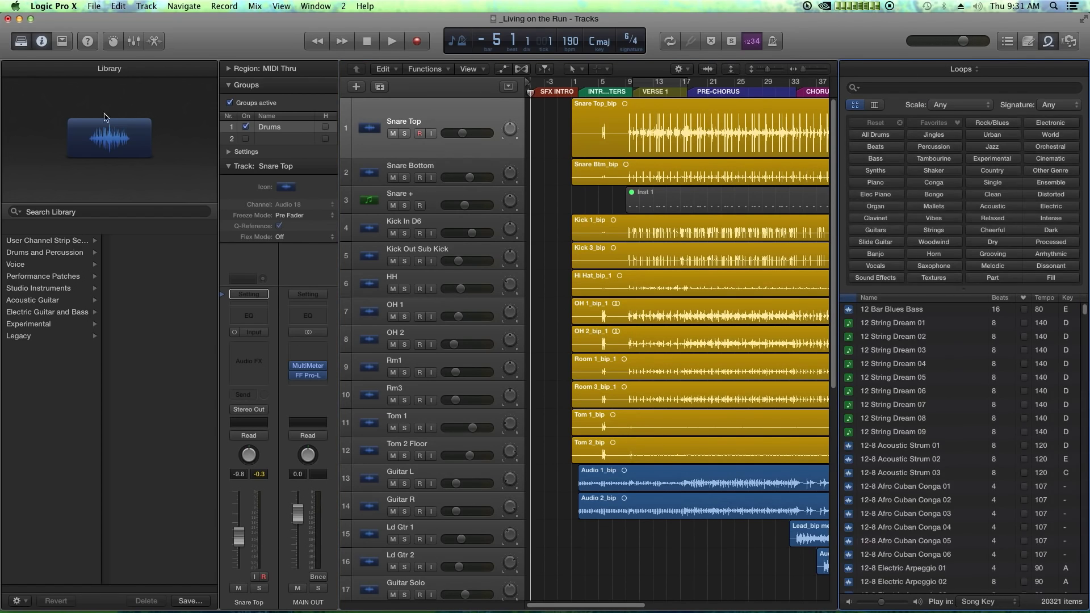
pyautogui.click(229, 86)
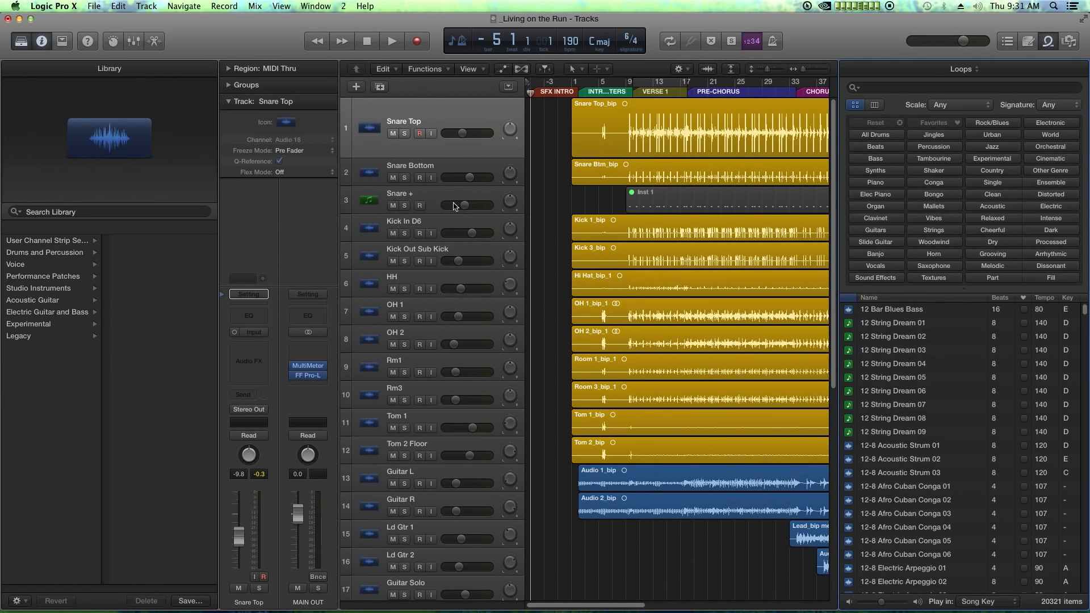
# Rename screenset 2 as "Library Arrange Loops".
pyautogui.click(345, 6)
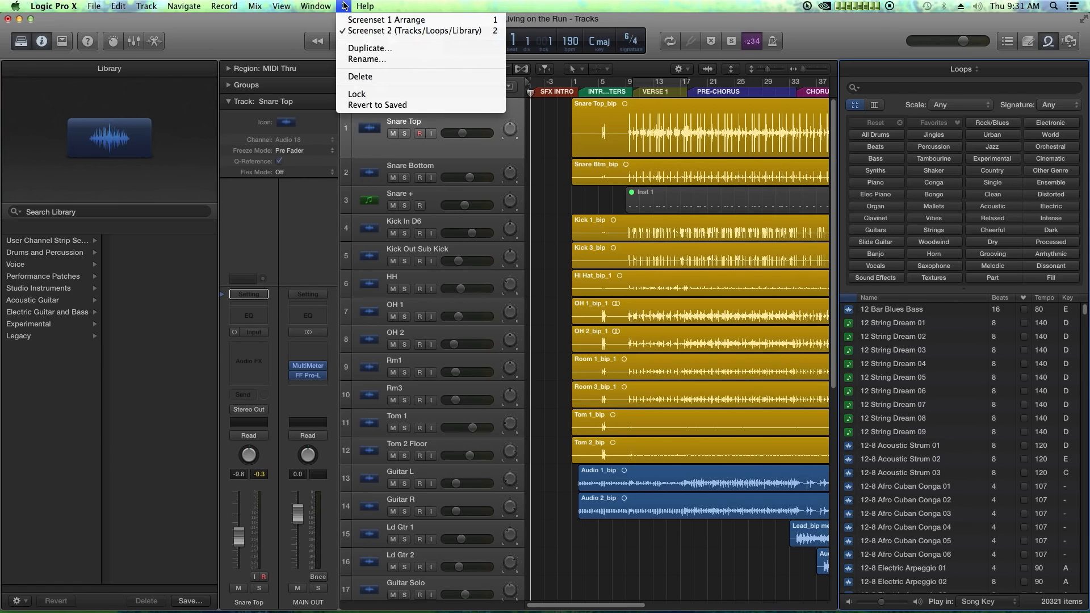
pyautogui.click(362, 60)
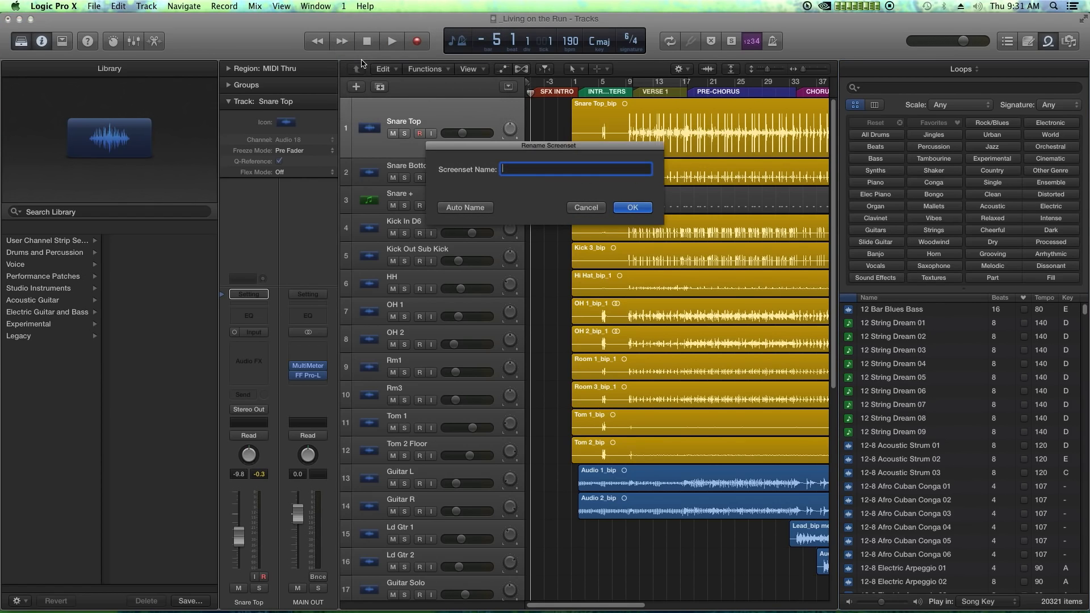
pyautogui.write('Library Arrange Loops')
pyautogui.press('Return')
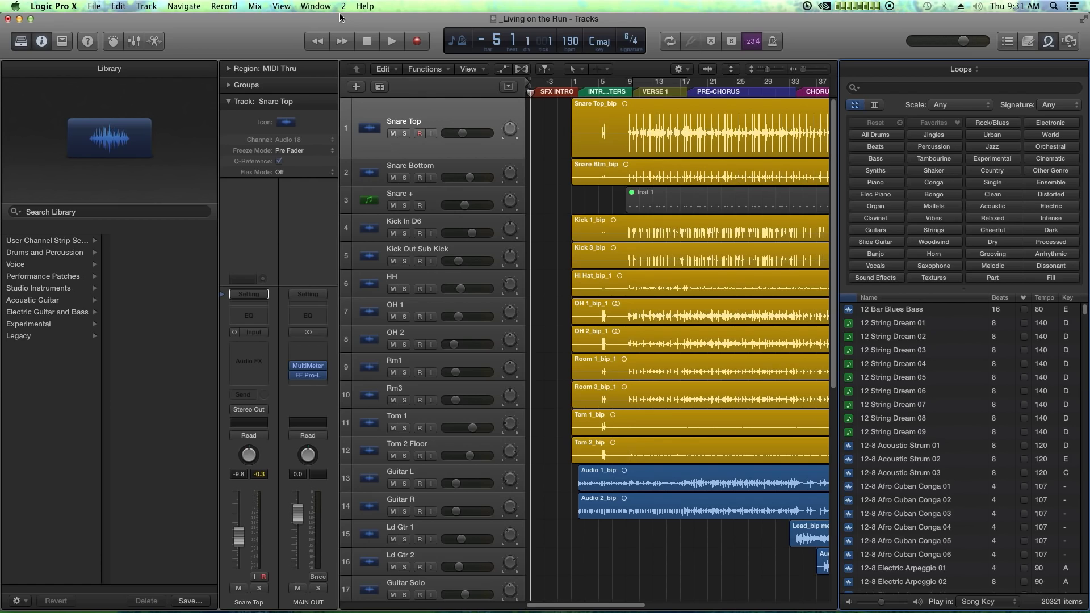
# Set up screenset 3 with a full-screen Tracks window and an enlarged, separate Piano Roll window over it.
pyautogui.press('3')
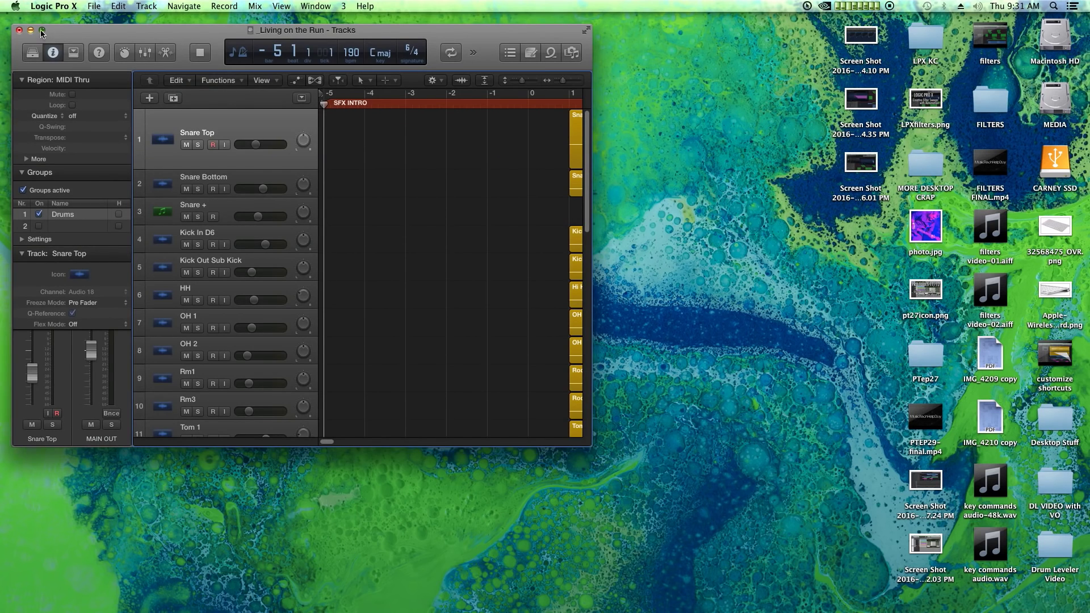
pyautogui.click(41, 30)
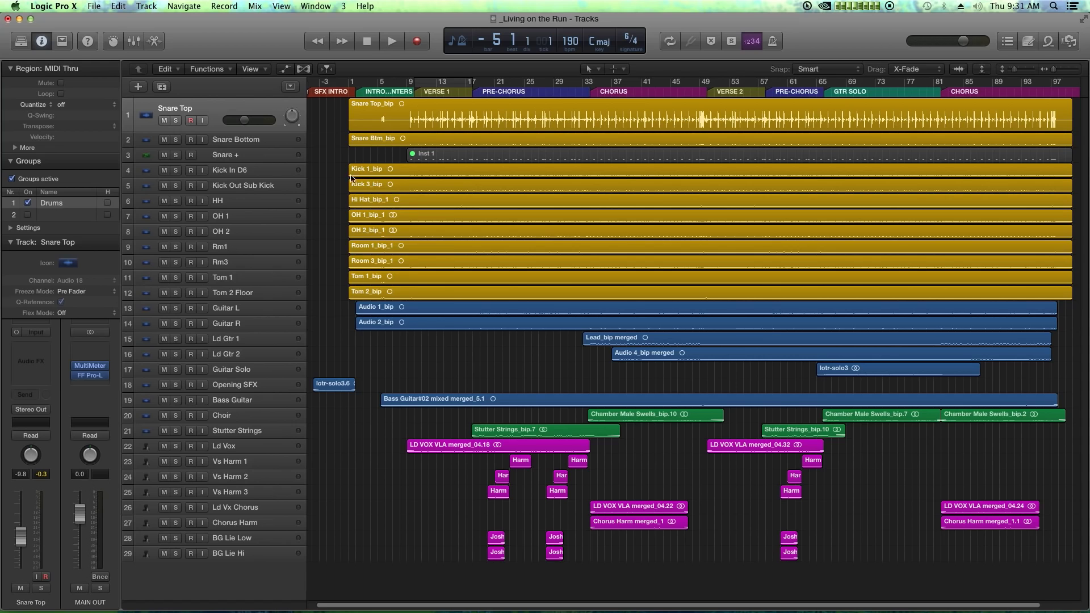
pyautogui.click(313, 6)
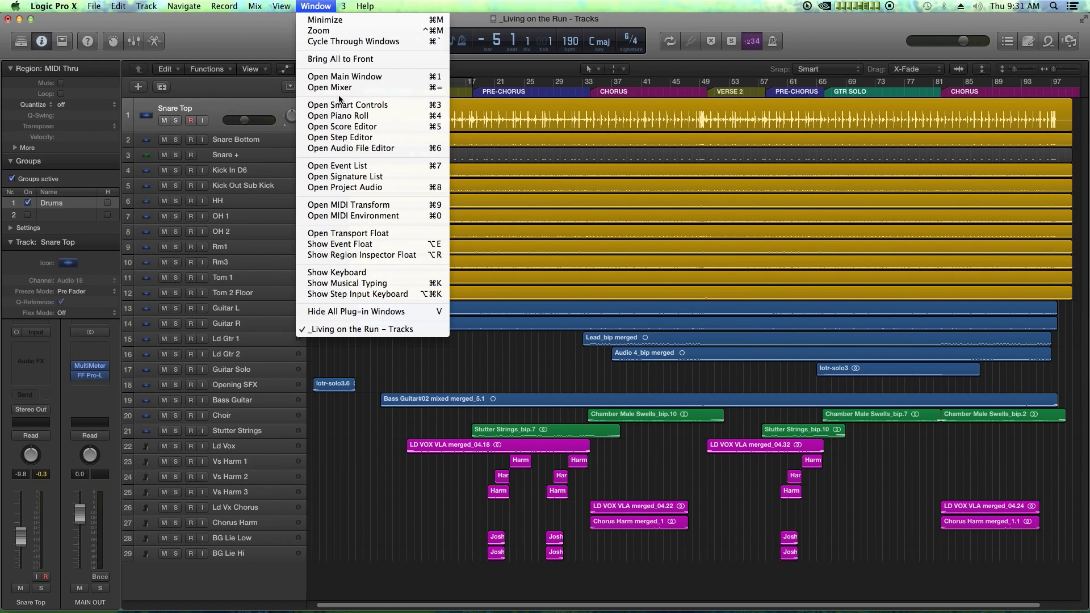
pyautogui.click(344, 116)
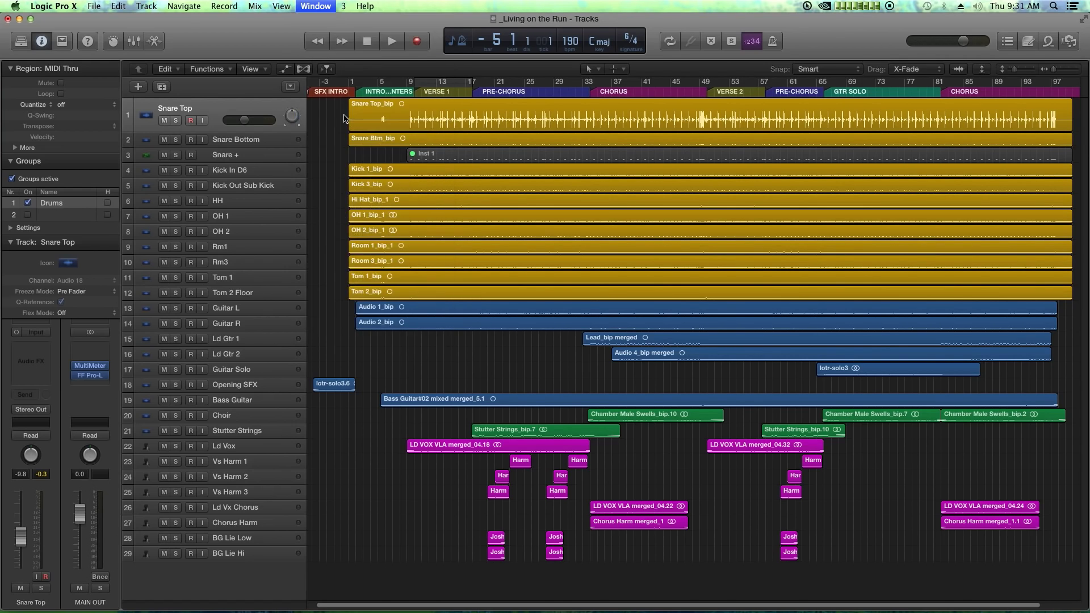
pyautogui.moveTo(279, 32); pyautogui.dragTo(762, 14)
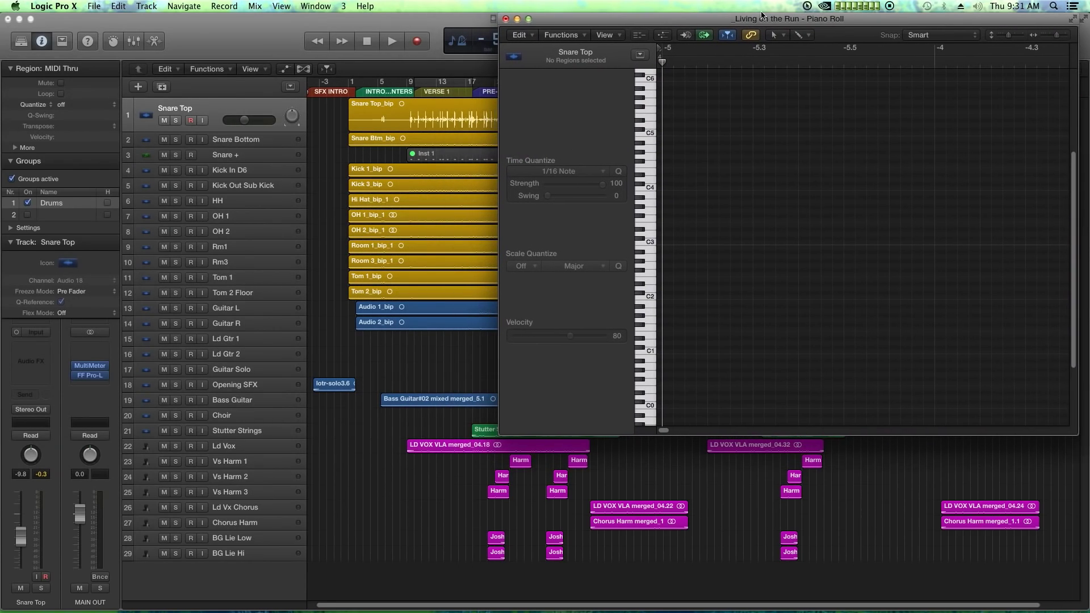
pyautogui.moveTo(498, 435); pyautogui.dragTo(410, 479)
# Open the MIDI Transform window and place it in the lower-left corner of the display.
pyautogui.click(316, 6)
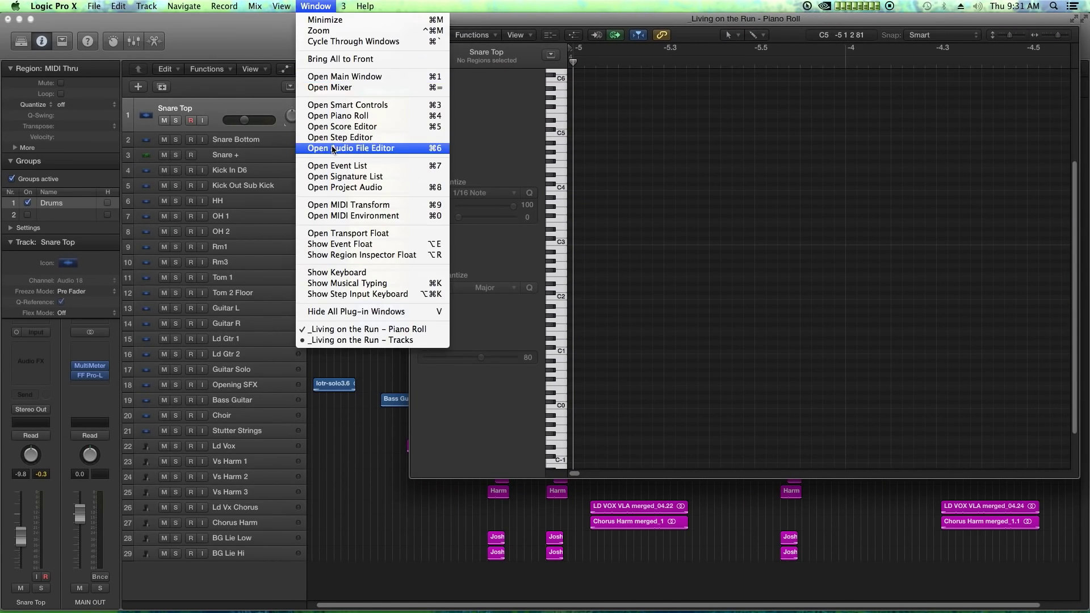
pyautogui.click(351, 204)
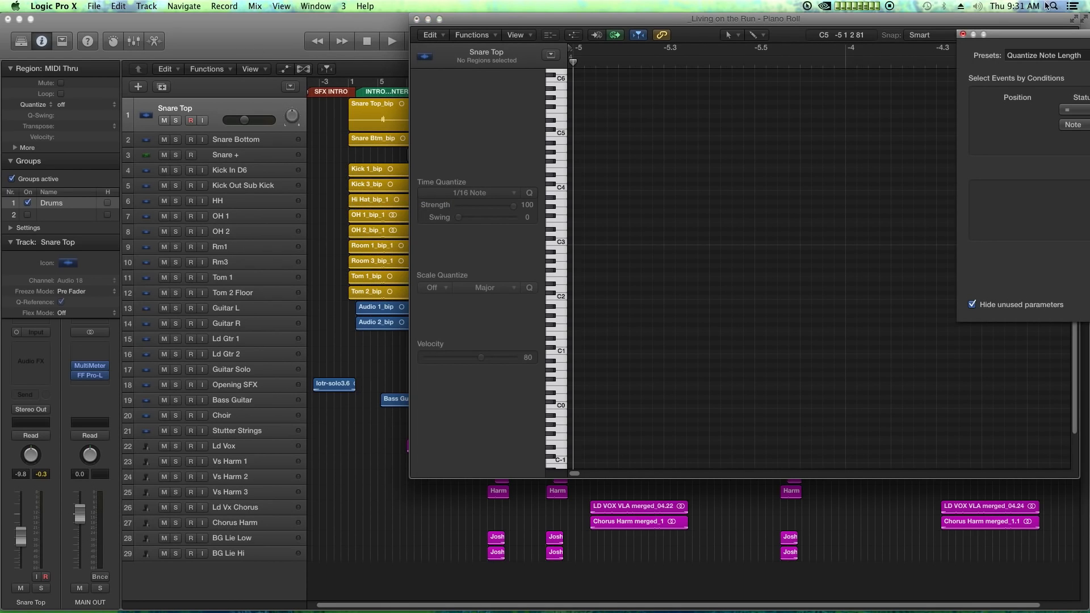
pyautogui.moveTo(1049, 34); pyautogui.dragTo(97, 323)
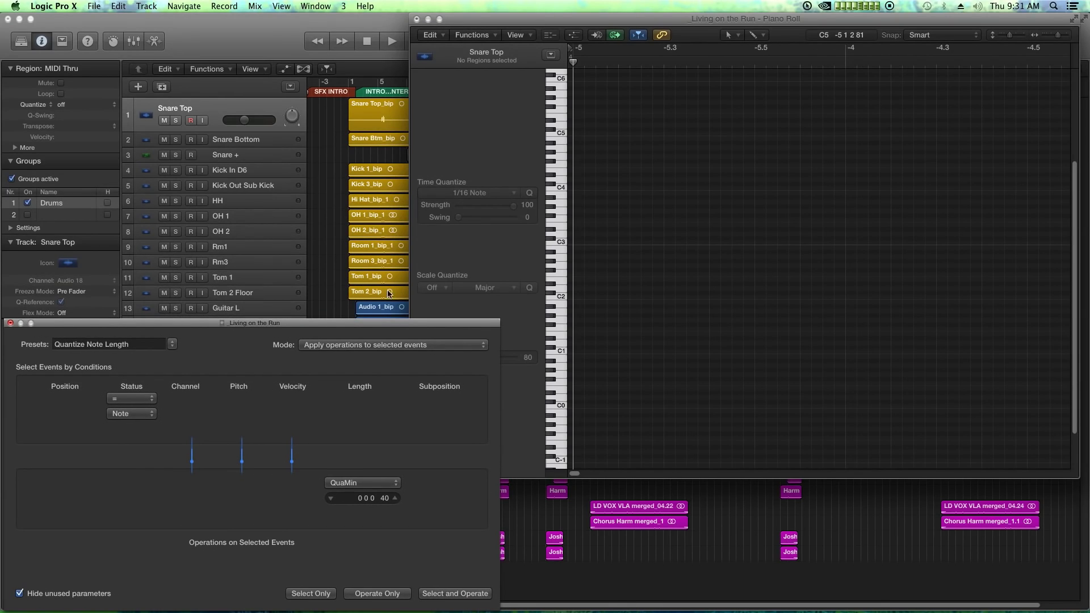
# Place the Piano Roll window above the MIDI Transform window, shorten it to clear that window and widen it across most of the display.
pyautogui.click(482, 21)
pyautogui.moveTo(1018, 20); pyautogui.dragTo(548, 19)
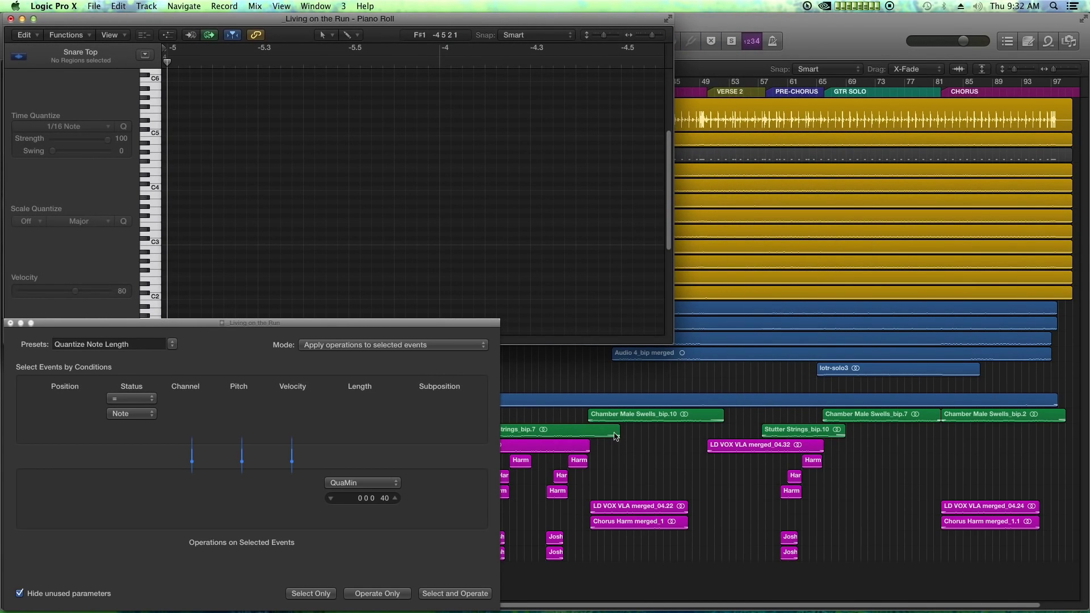
pyautogui.moveTo(585, 345); pyautogui.dragTo(579, 315)
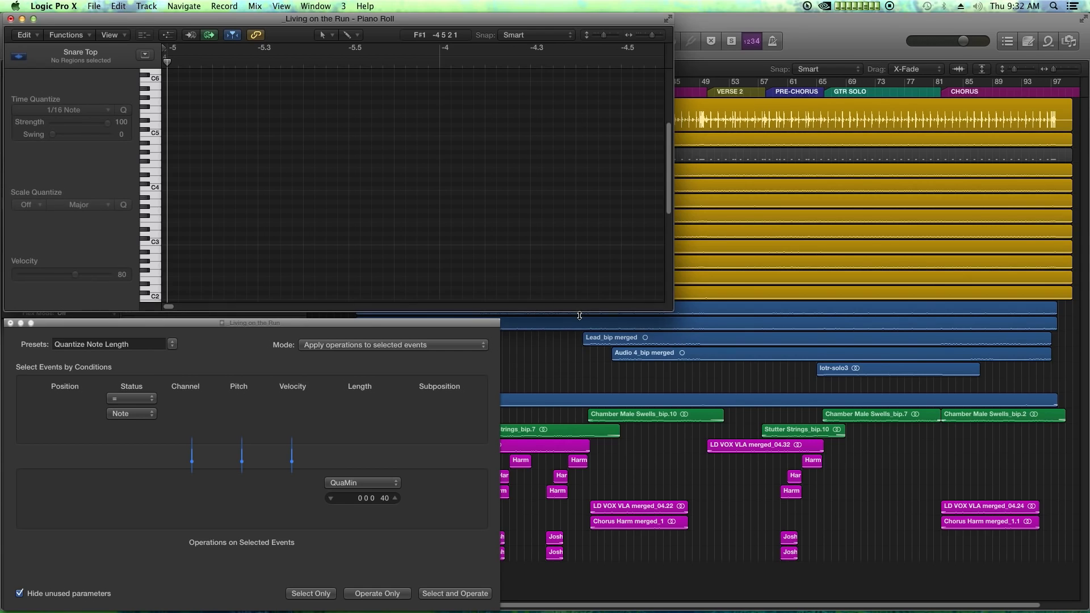
pyautogui.moveTo(675, 307); pyautogui.dragTo(1055, 309)
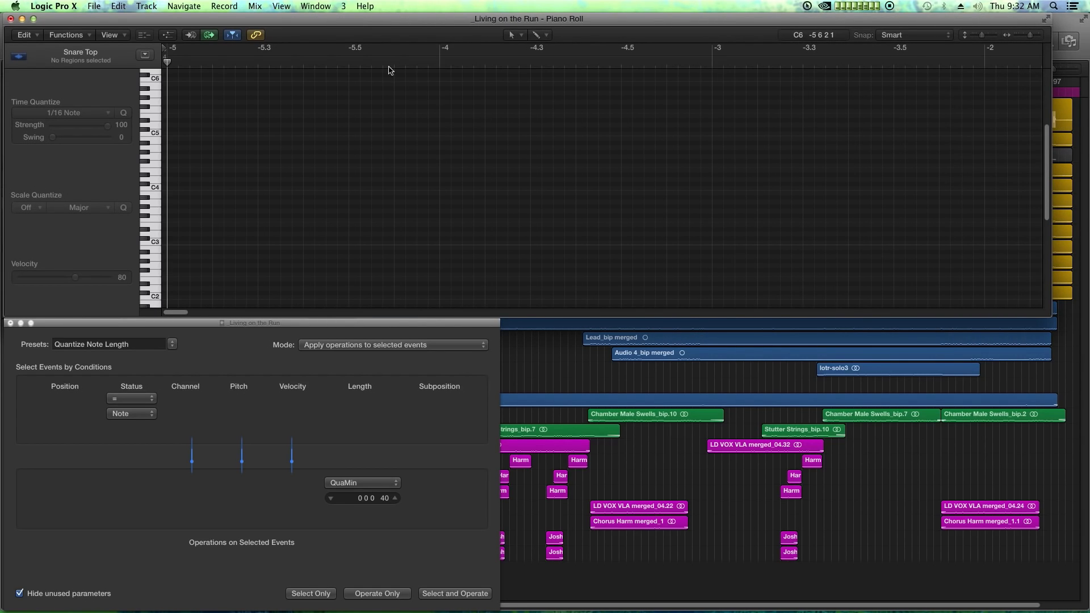
# Rename screenset 3 as "MIDI and Transform".
pyautogui.click(342, 6)
pyautogui.click(384, 69)
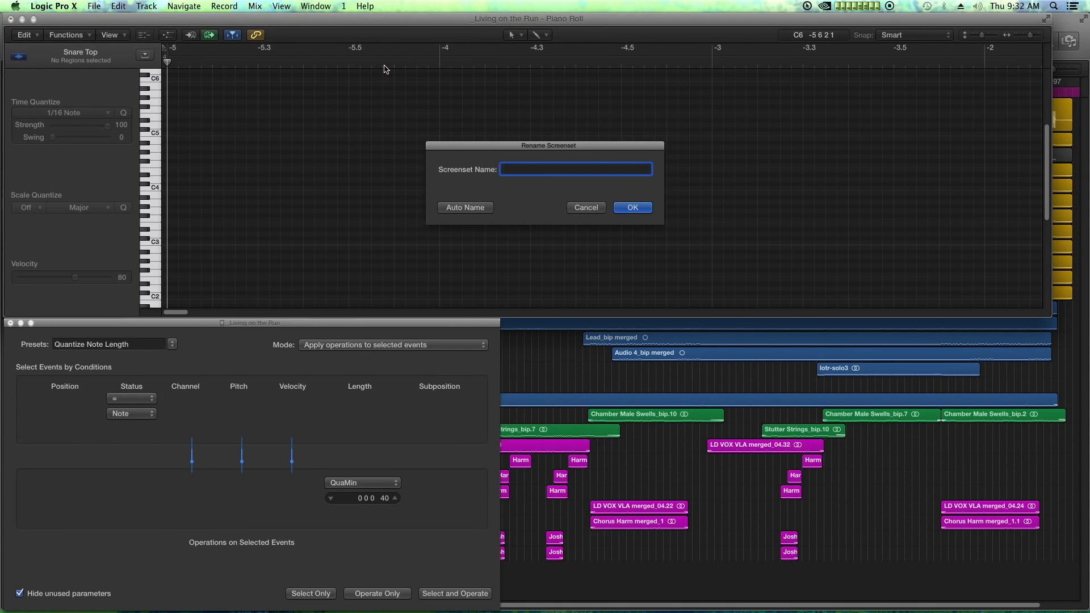
pyautogui.write('MIDI and Transform')
pyautogui.press('Return')
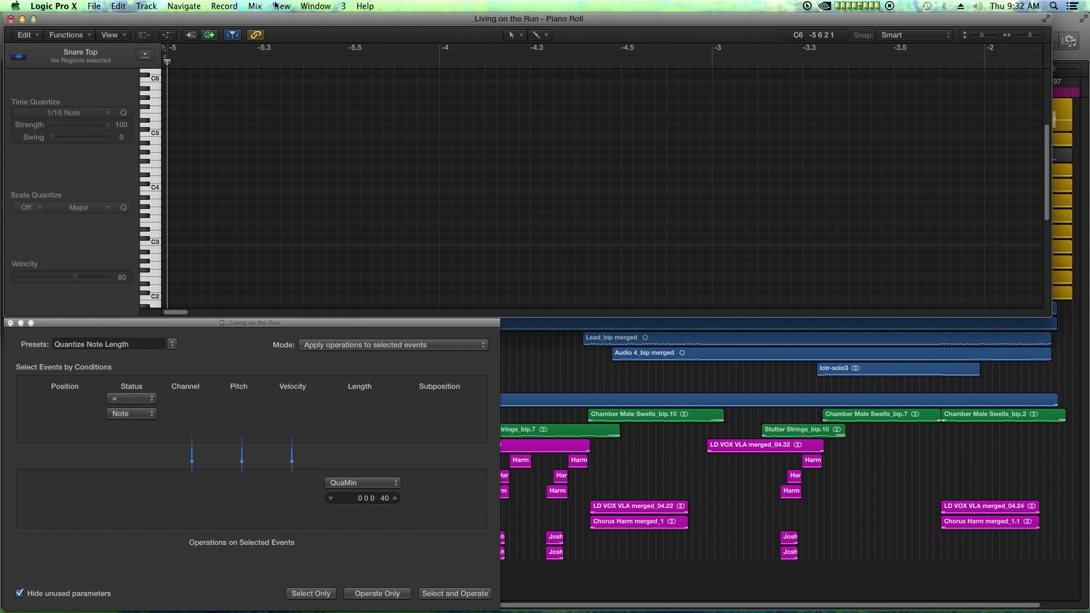
# Switch to screenset 4 and replace its Tracks window with a separate Mixer window.
pyautogui.press('1')
pyautogui.press('4')
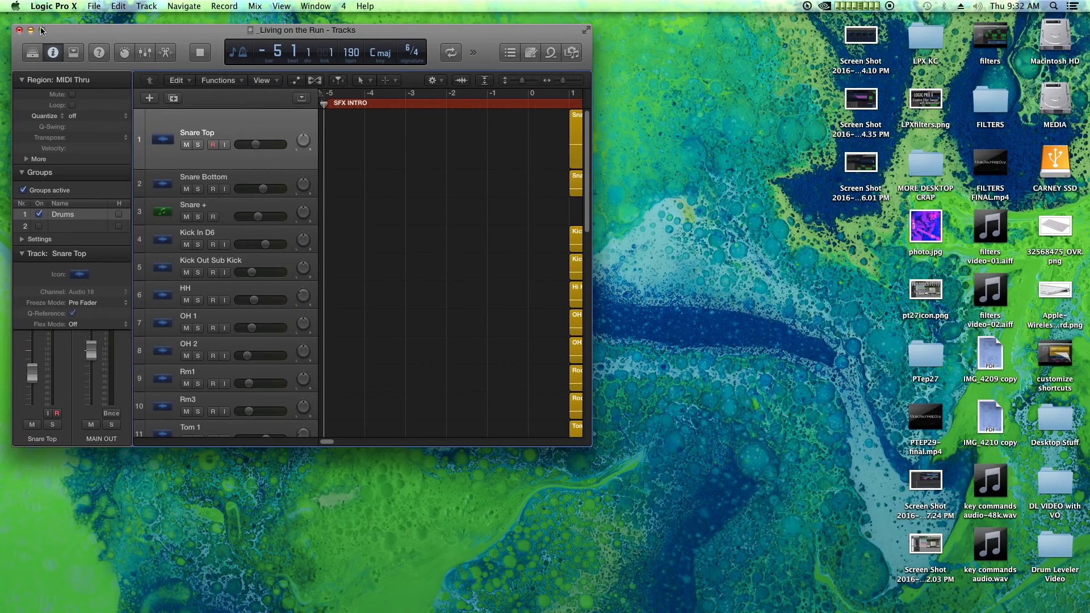
pyautogui.press('super+2')
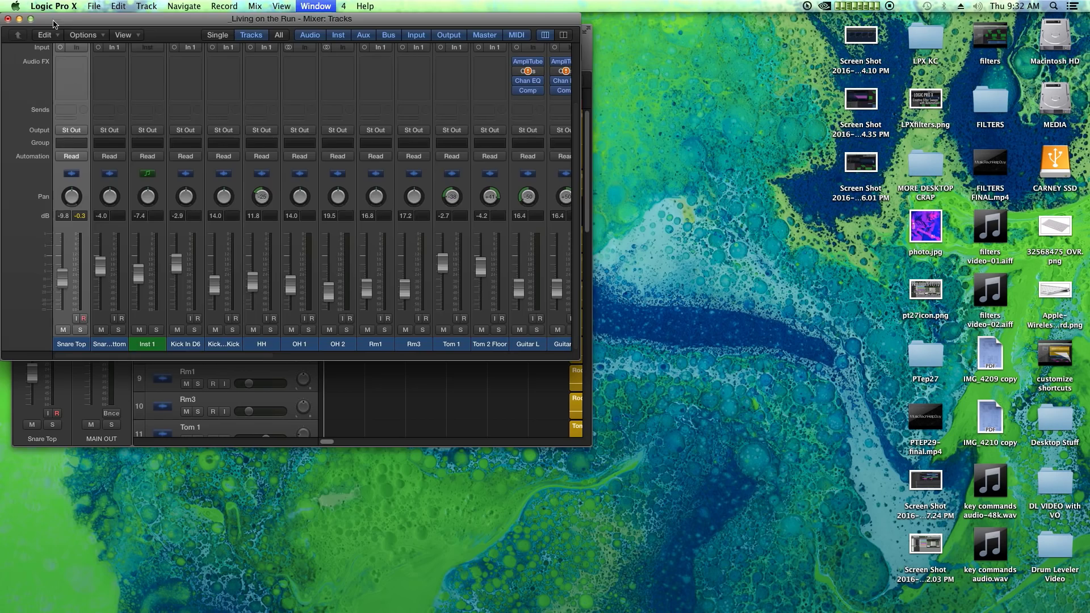
pyautogui.click(19, 30)
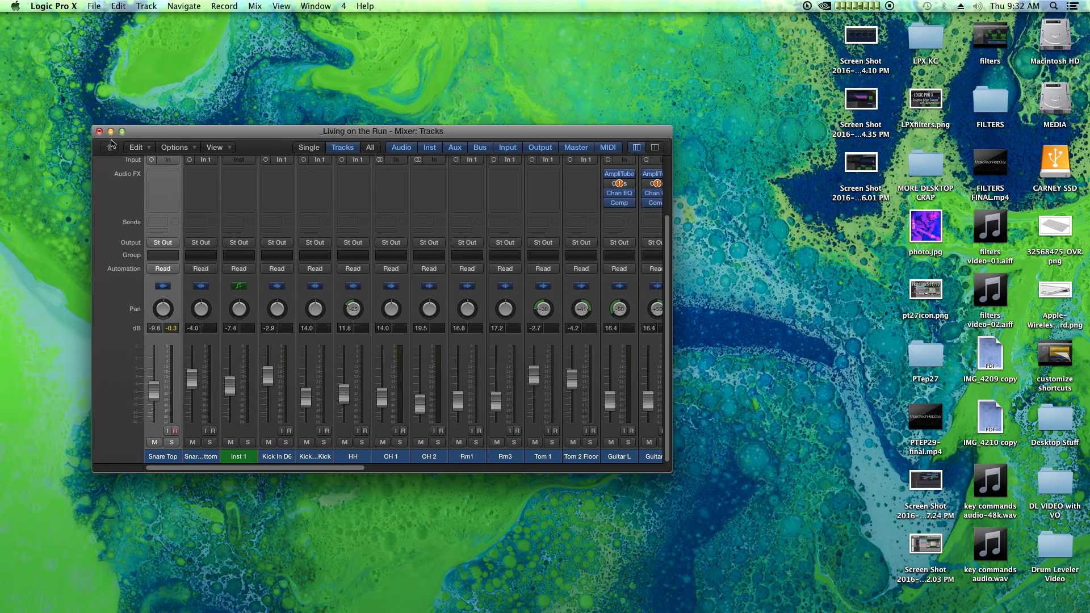
# Enlarge the Mixer window to the full display width, align it with the top edge and increase its height.
pyautogui.click(124, 132)
pyautogui.moveTo(210, 132); pyautogui.dragTo(209, 7)
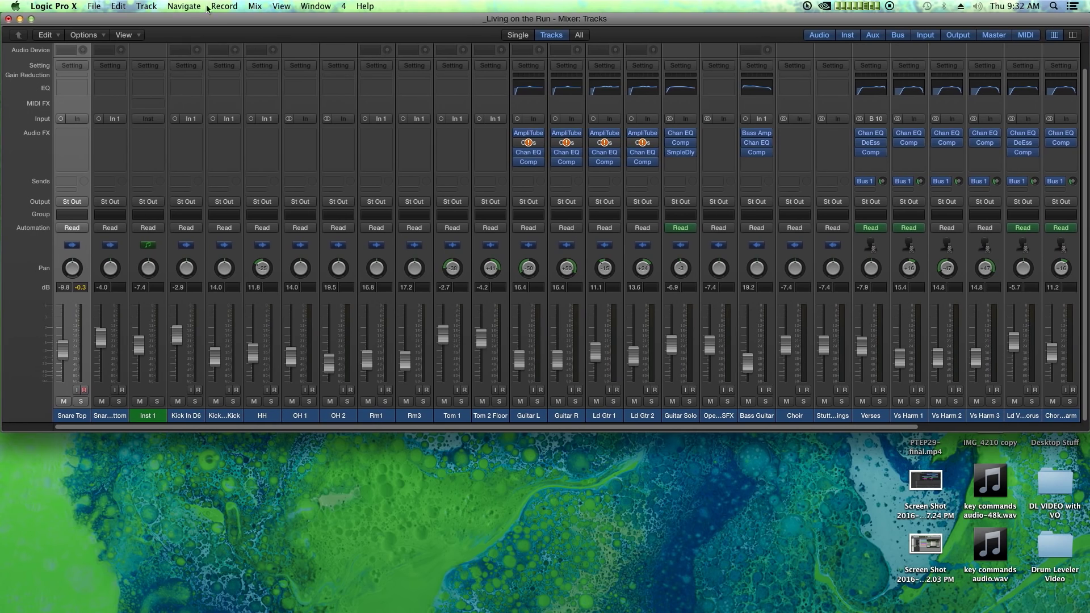
pyautogui.moveTo(425, 434); pyautogui.dragTo(654, 488)
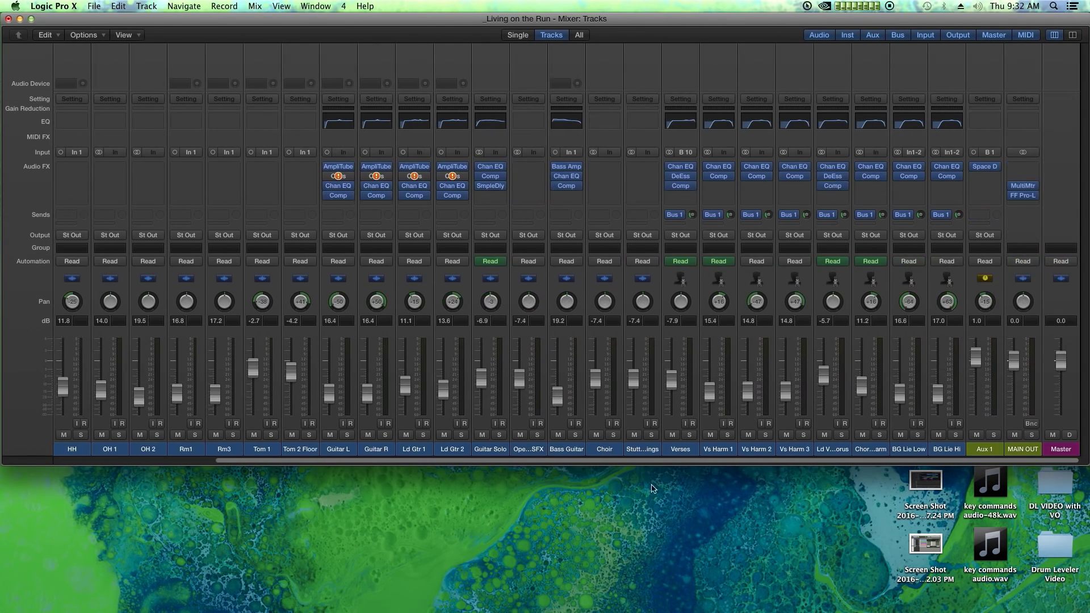
# Open the MultiMeter and FF Pro-L plug-ins on the MAIN OUT channel and place their windows over the mixer's opposite lower corners.
pyautogui.click(1025, 186)
pyautogui.moveTo(241, 49); pyautogui.dragTo(224, 374)
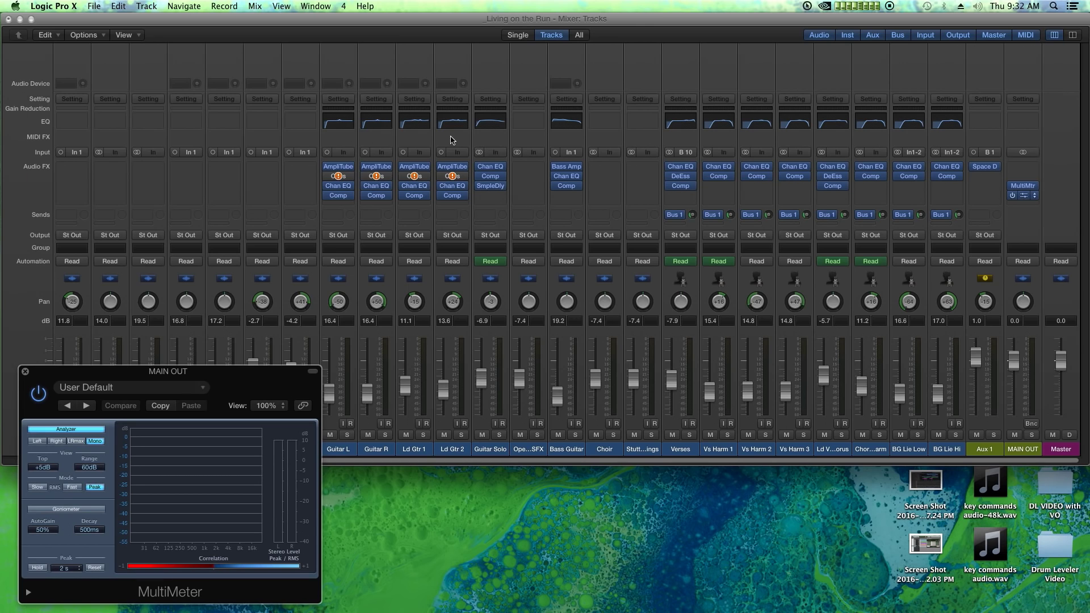
pyautogui.moveTo(152, 43); pyautogui.dragTo(839, 272)
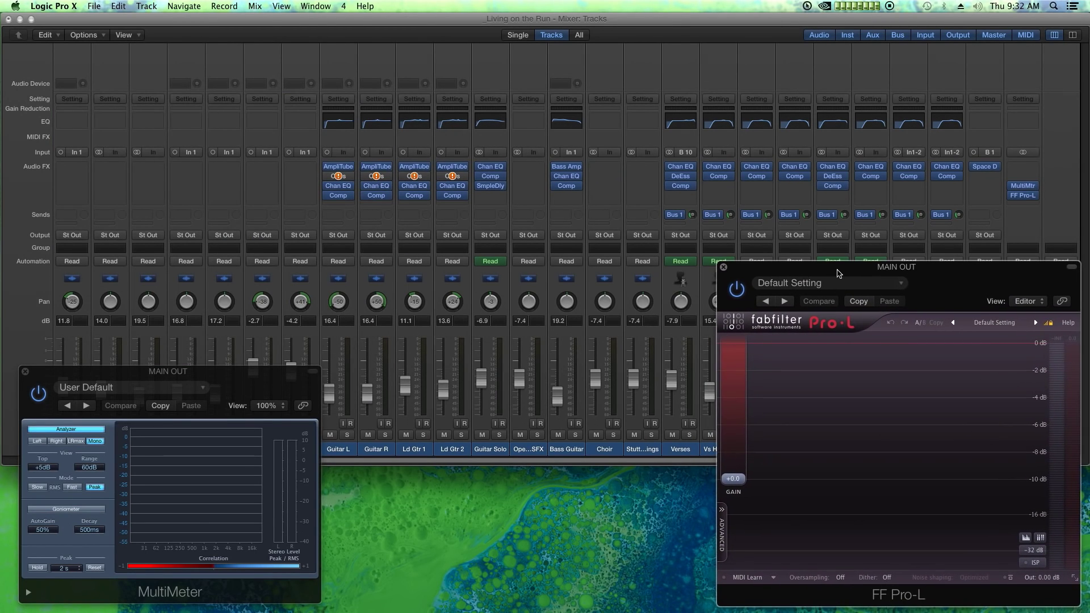
# Rename screenset 4 as "Mixing with Meters".
pyautogui.click(343, 6)
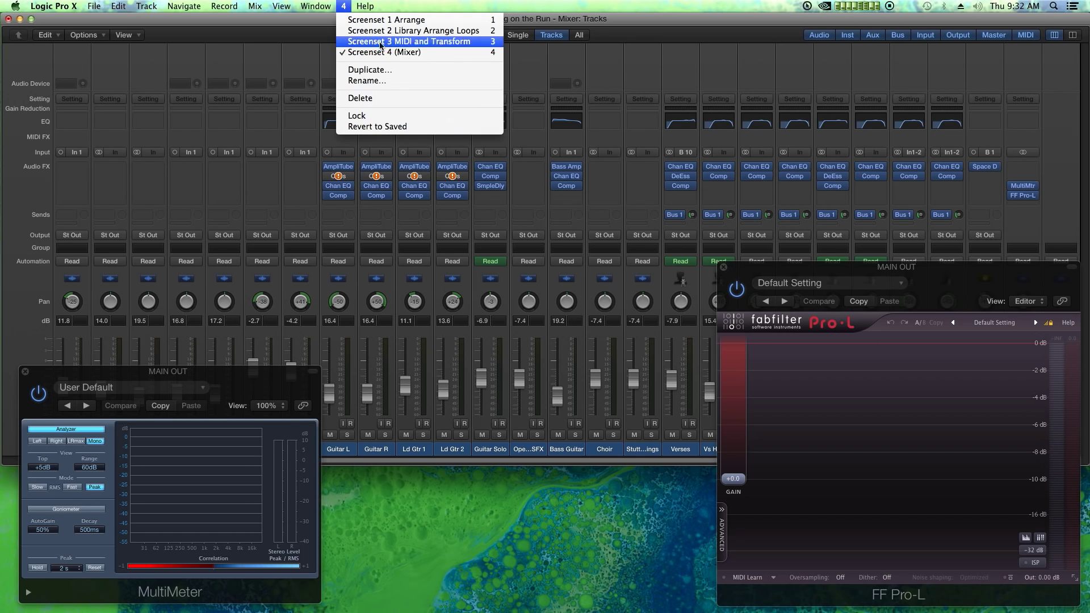
pyautogui.click(404, 82)
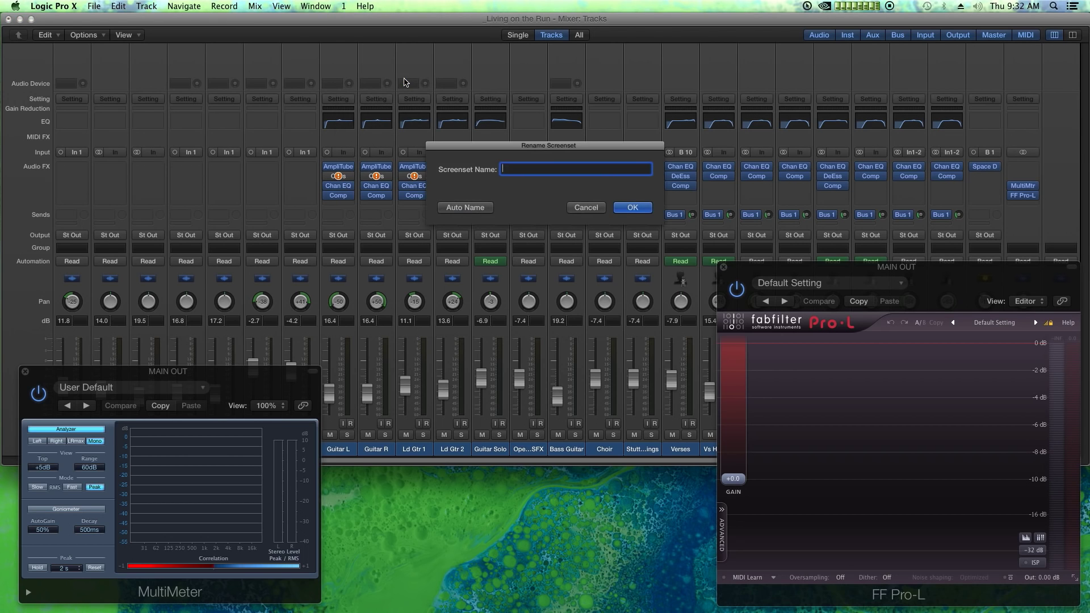
pyautogui.write('Mixing with Meters')
pyautogui.press('Return')
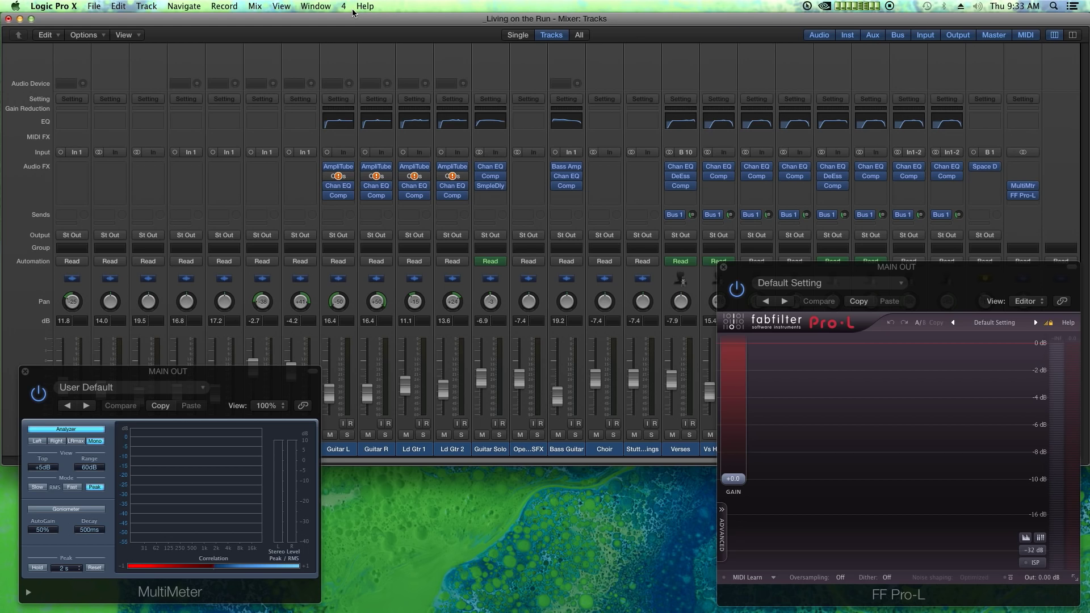
# Recall screensets 1 and 2 in turn to review their window layouts.
pyautogui.press('1')
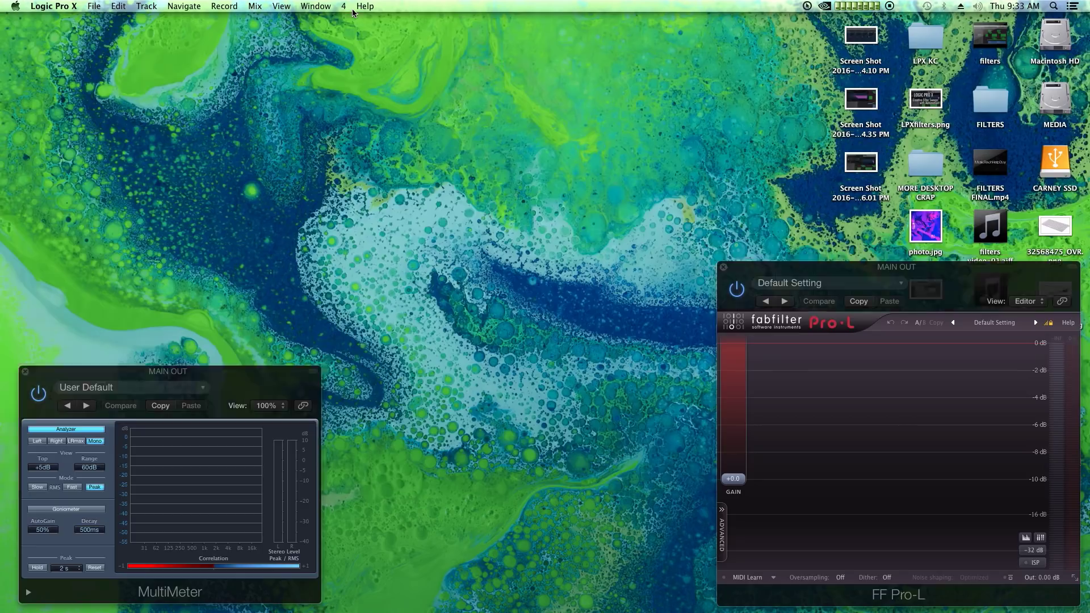
pyautogui.press('2')
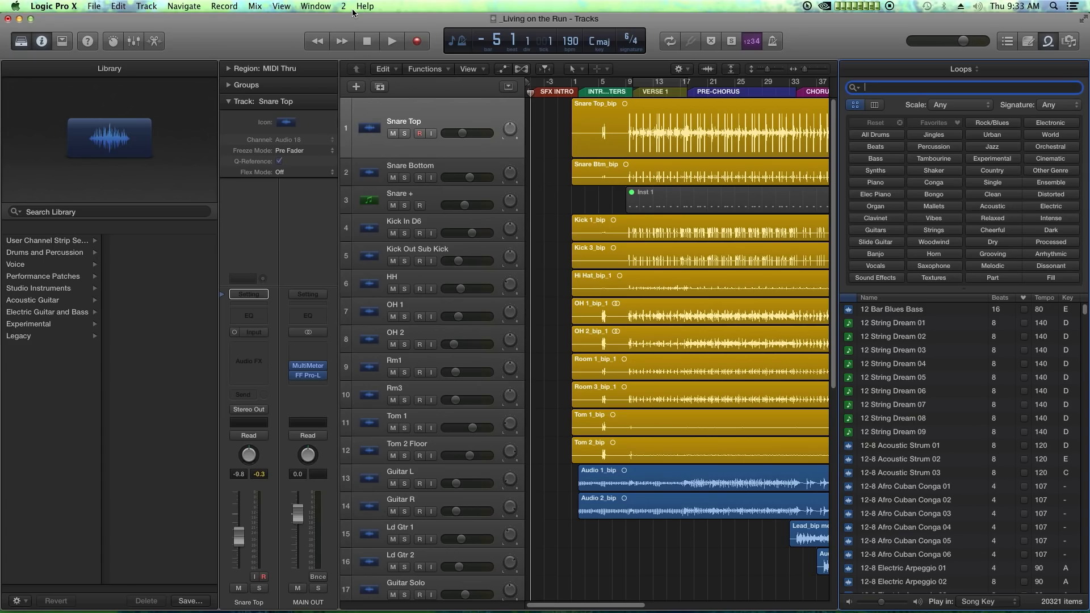
pyautogui.write('333')
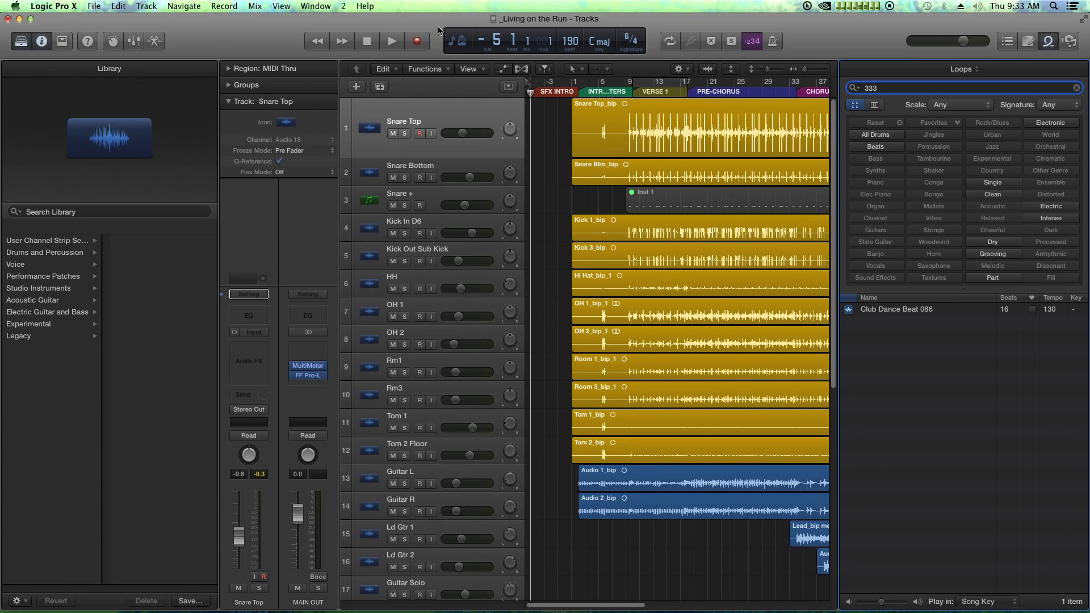
pyautogui.write('3')
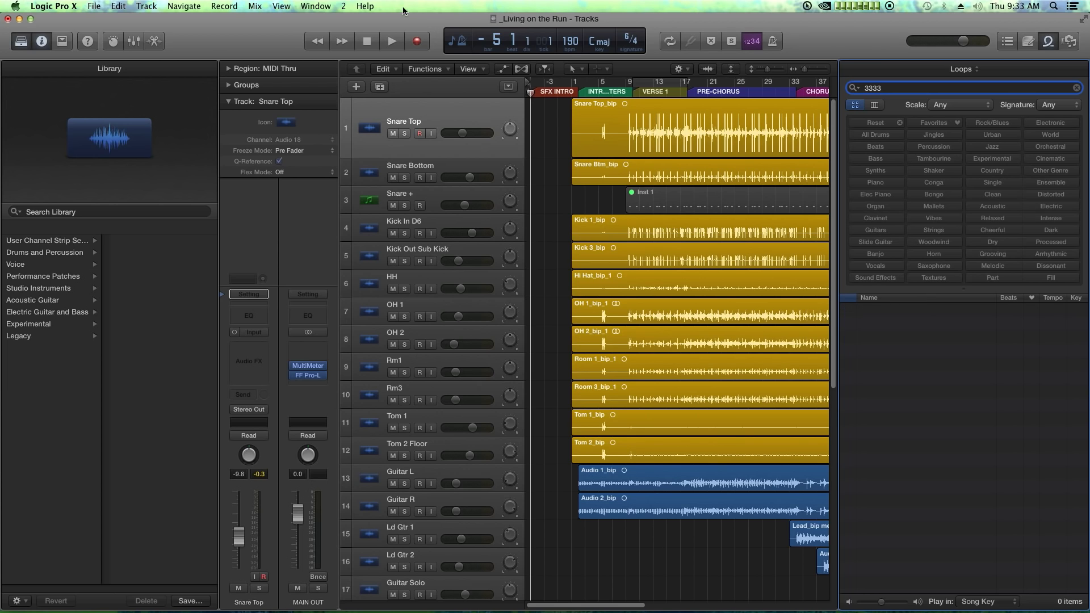
pyautogui.doubleClick(884, 88)
pyautogui.press('BackSpace')
pyautogui.press('BackSpace')
pyautogui.press('BackSpace')
pyautogui.press('BackSpace')
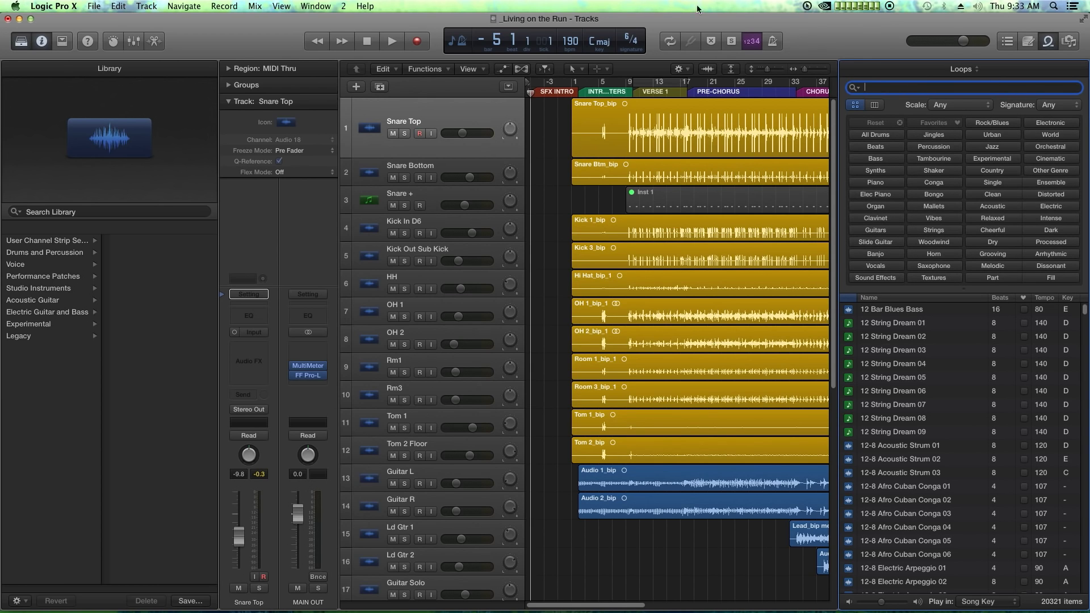
# Shift the focus from the loop search to the tracks area and recall screensets 3 and 4 in turn.
pyautogui.click(556, 137)
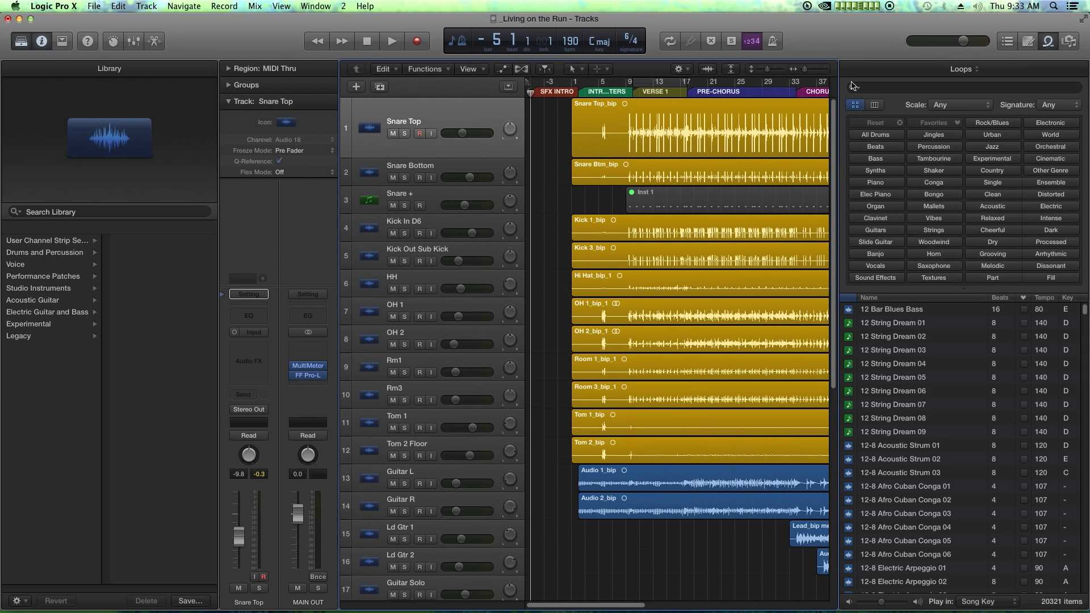
pyautogui.press('3')
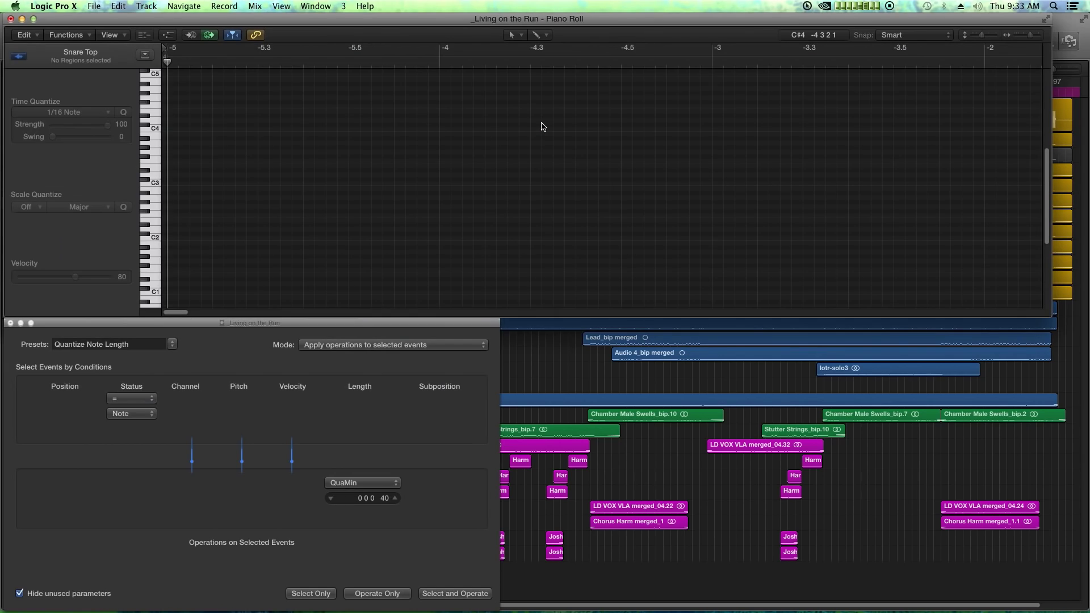
pyautogui.press('4')
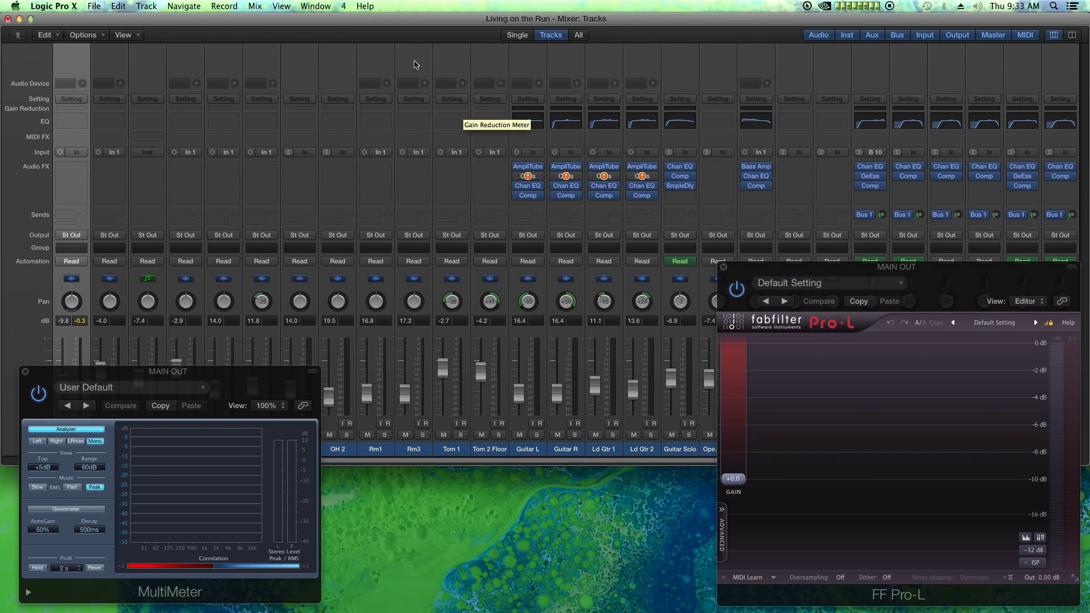
# Lock screenset 4 so that its mixer and plug-in window layout is protected.
pyautogui.click(347, 7)
pyautogui.moveTo(365, 6)
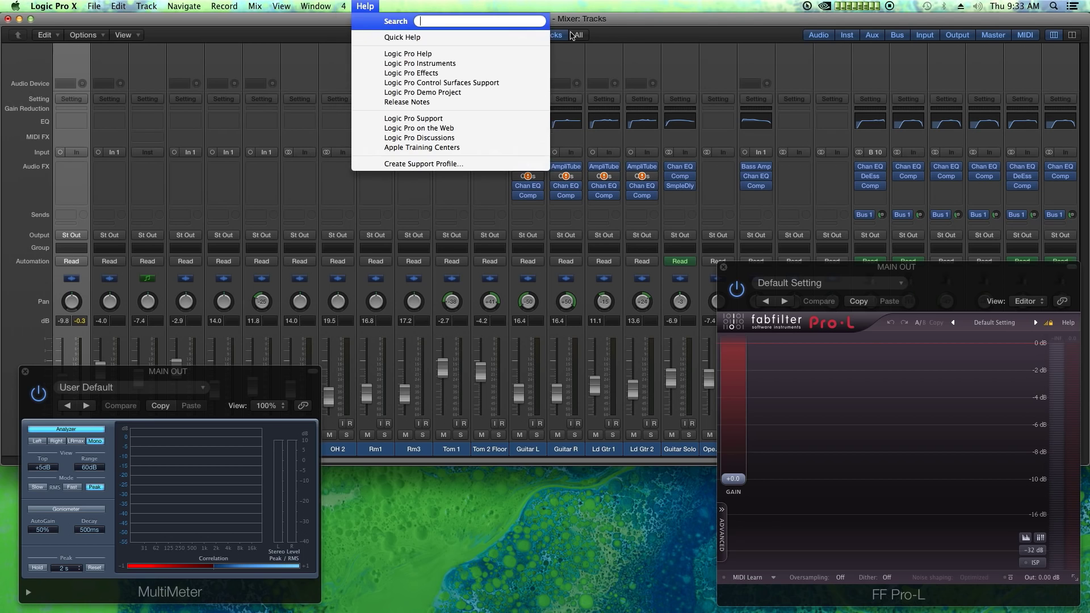
pyautogui.click(597, 24)
pyautogui.click(344, 7)
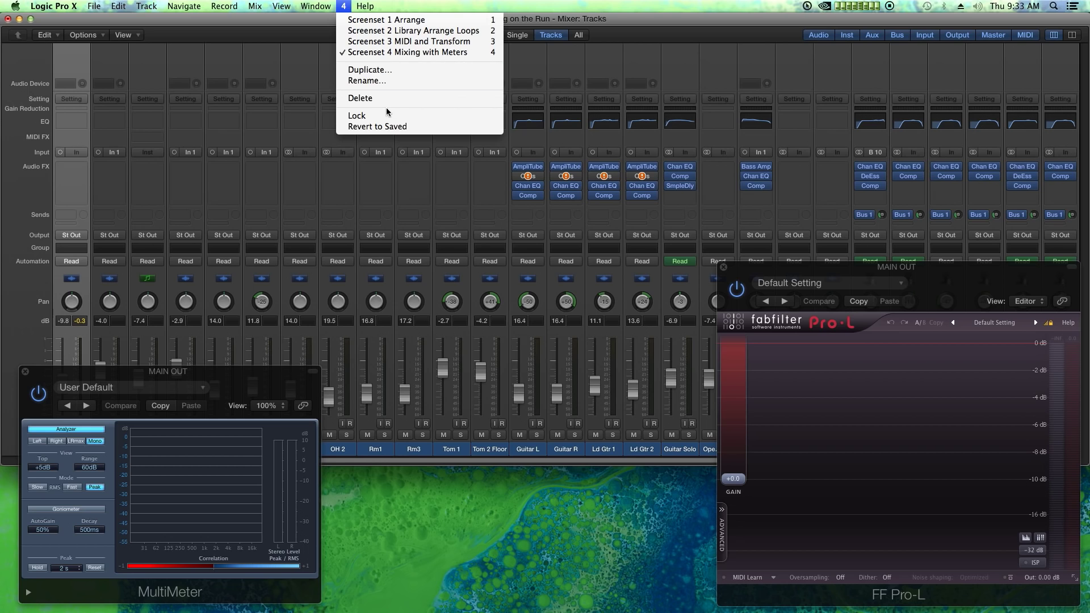
pyautogui.click(364, 121)
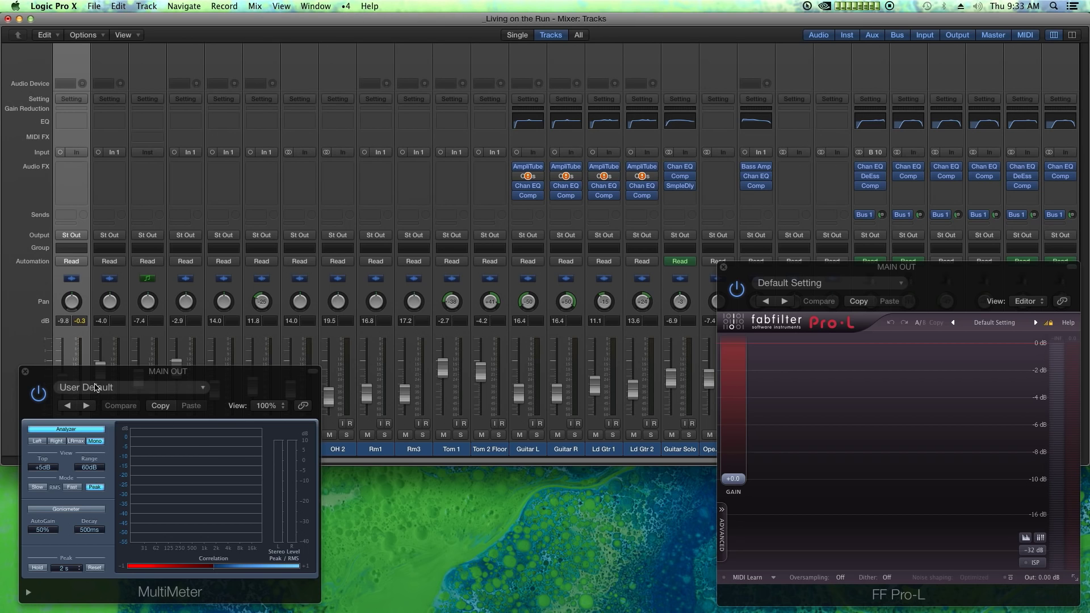
# Move the FF Pro-L and MultiMeter windows around to test the lock and recall screenset 4 to restore its layout.
pyautogui.moveTo(89, 375); pyautogui.dragTo(369, 191)
pyautogui.moveTo(732, 266); pyautogui.dragTo(262, 212)
pyautogui.click(253, 213)
pyautogui.click(304, 187)
pyautogui.moveTo(758, 268); pyautogui.dragTo(374, 99)
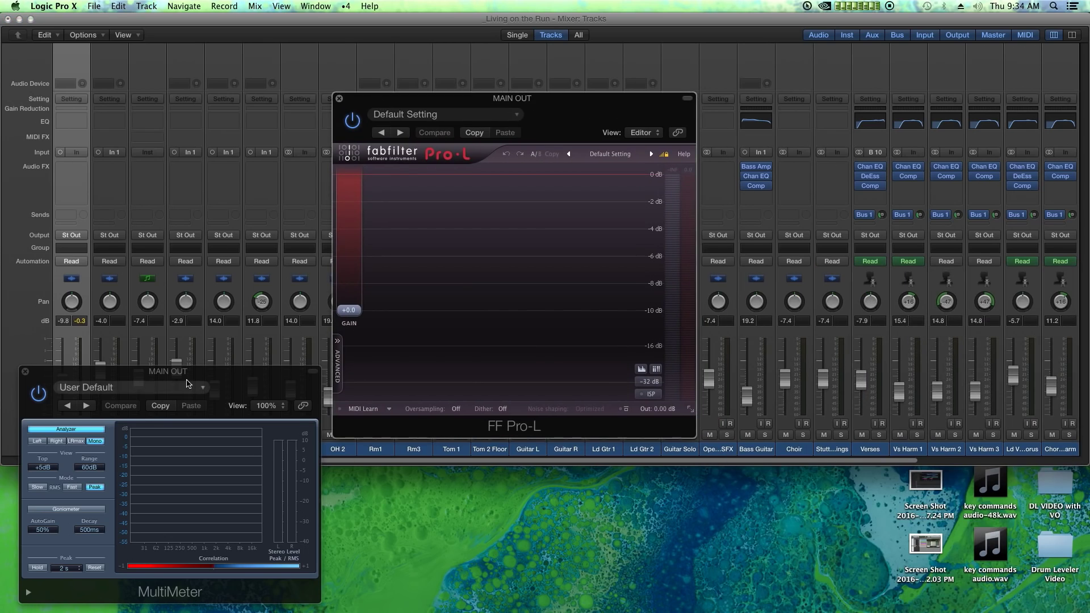
pyautogui.moveTo(186, 379); pyautogui.dragTo(524, 476)
pyautogui.press('4')
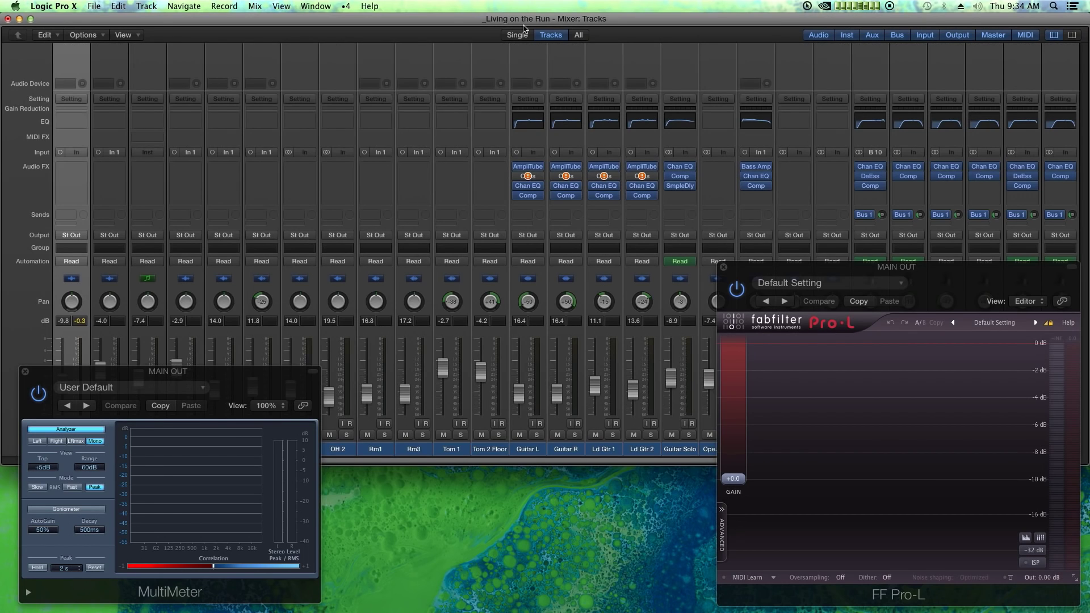
# Displace the Mixer, FF Pro-L and MultiMeter windows and recall the locked screenset 4 again.
pyautogui.moveTo(522, 21); pyautogui.dragTo(205, 50)
pyautogui.moveTo(806, 264); pyautogui.dragTo(799, 51)
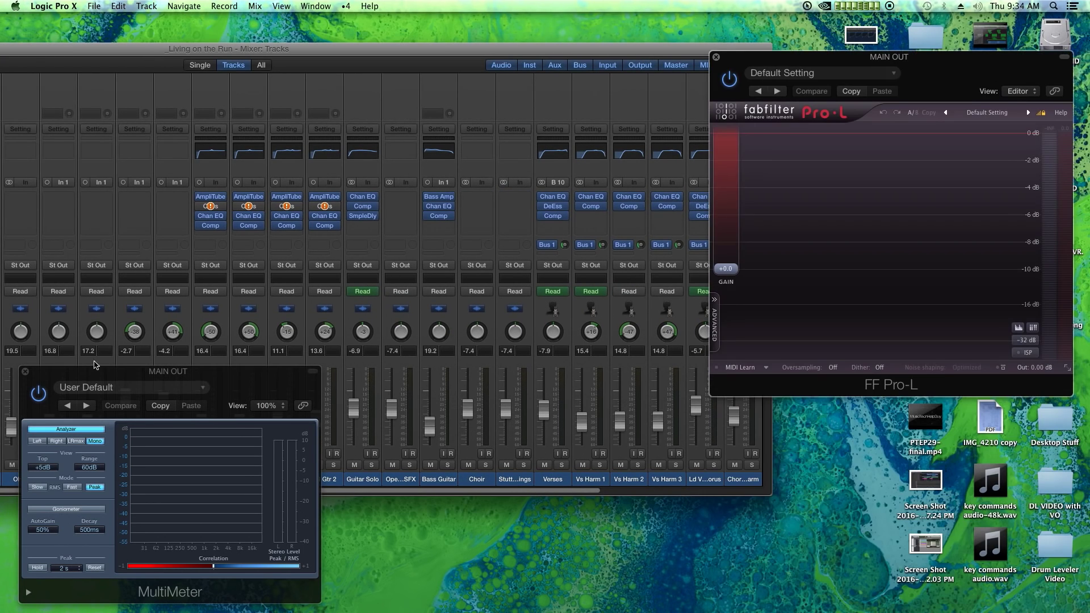
pyautogui.moveTo(184, 374); pyautogui.dragTo(802, 384)
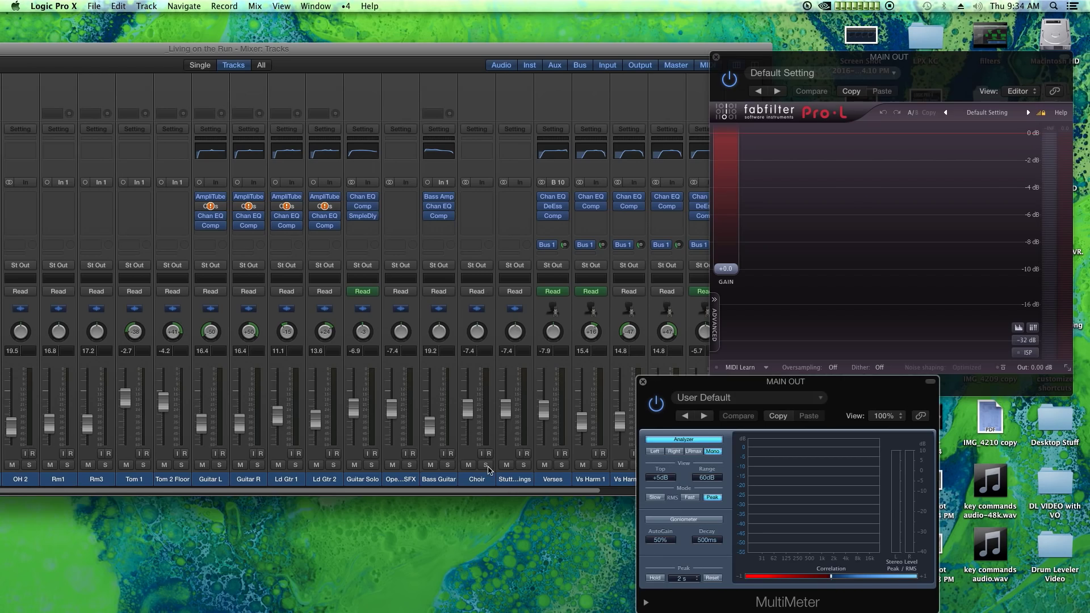
pyautogui.press('4')
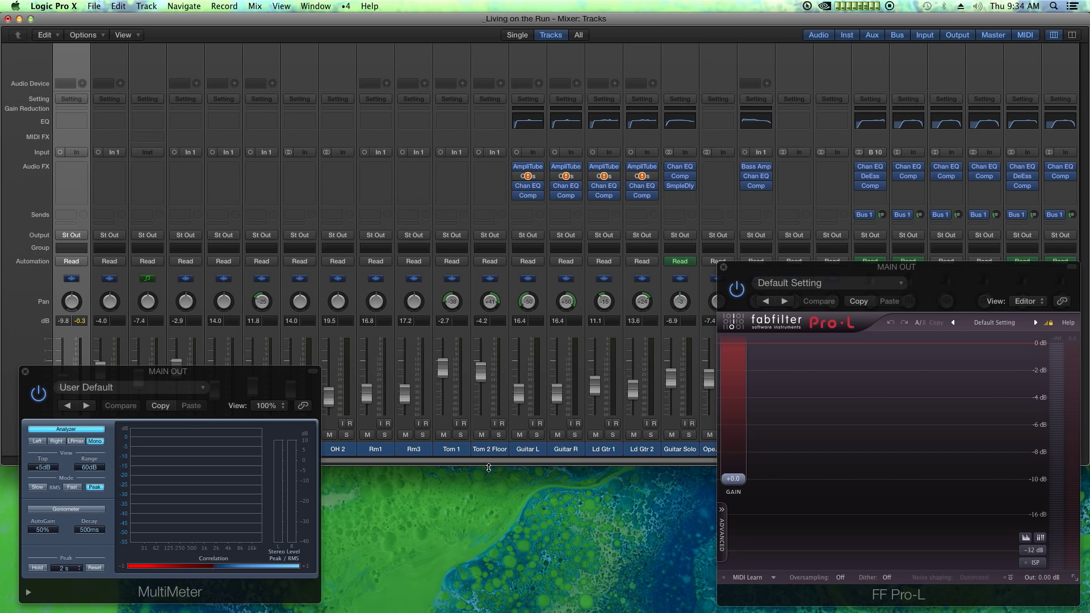
# Save the project and open the list of screensets and their options.
pyautogui.press('super+s')
pyautogui.click(347, 6)
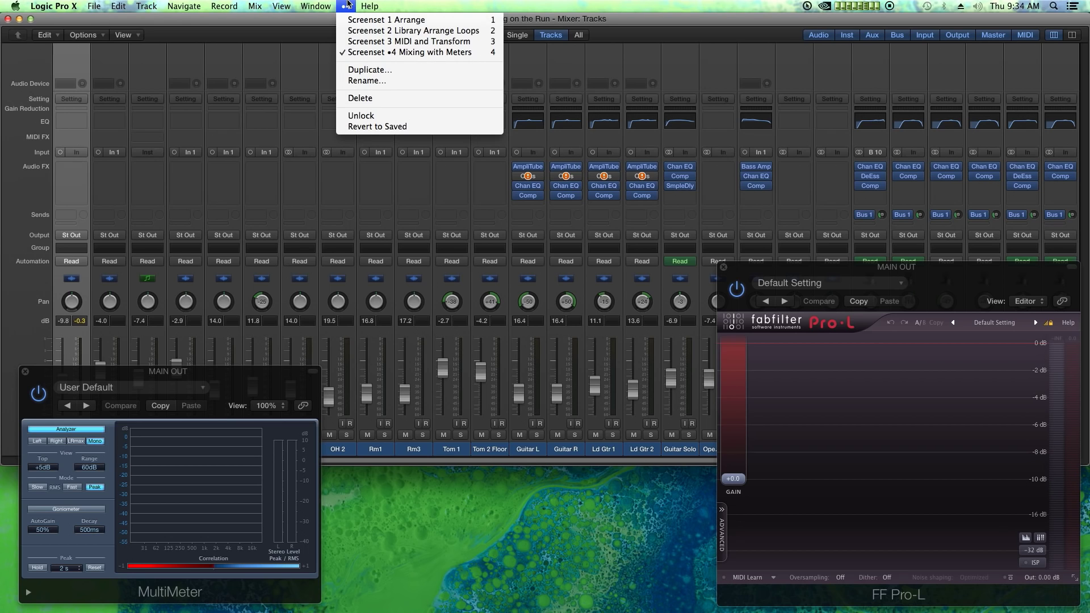